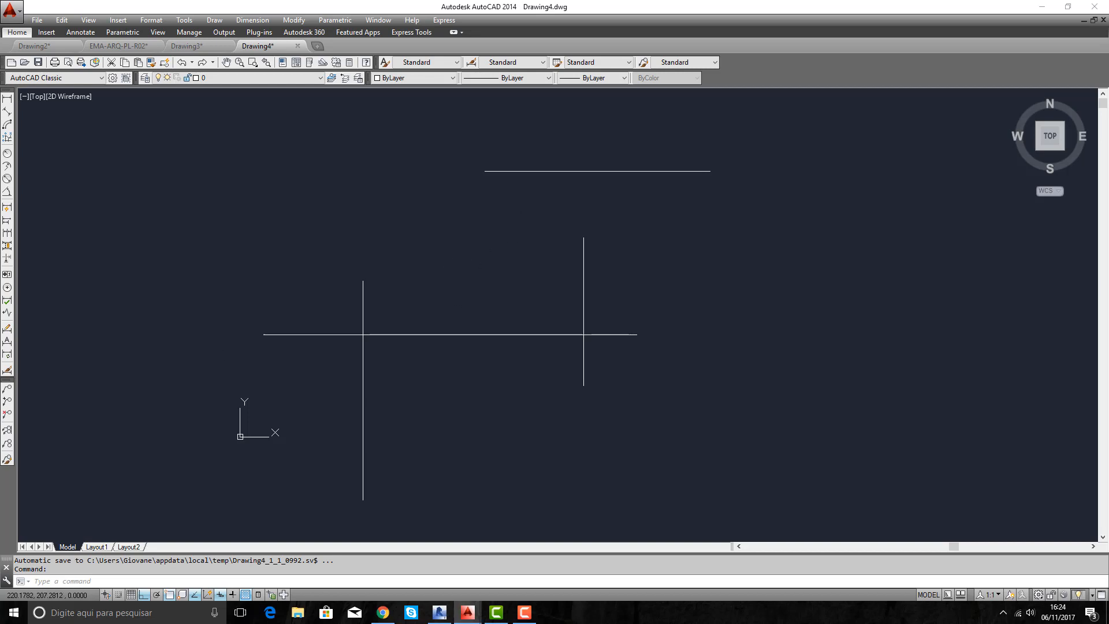
Fillet the upper horizontal line with the left vertical line to form a sharp corner
key("Escape")
key("Escape")
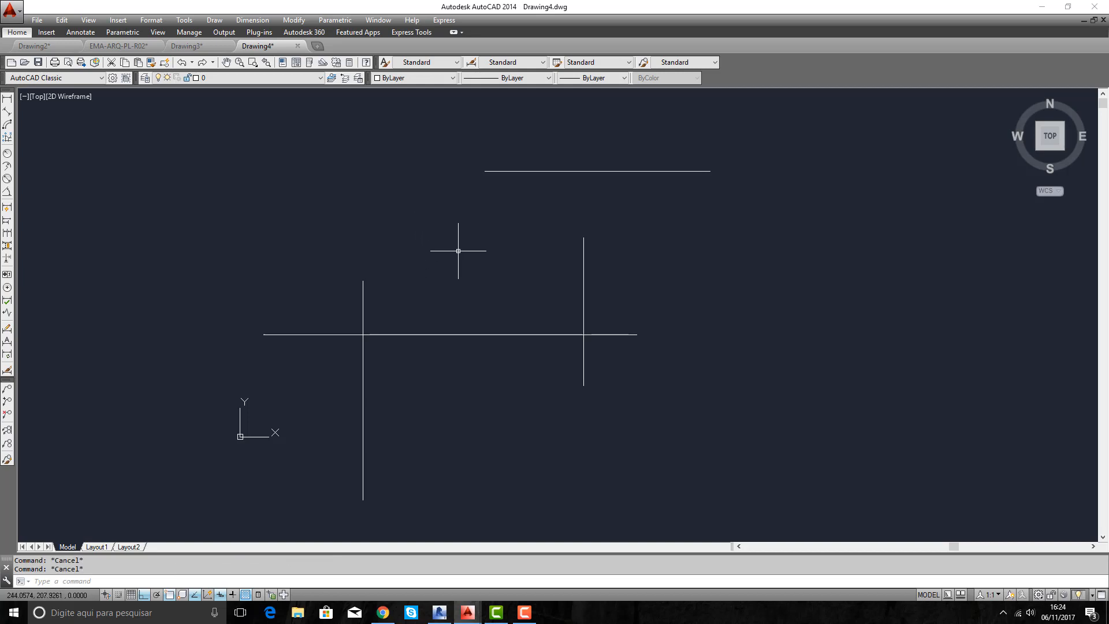
type("F")
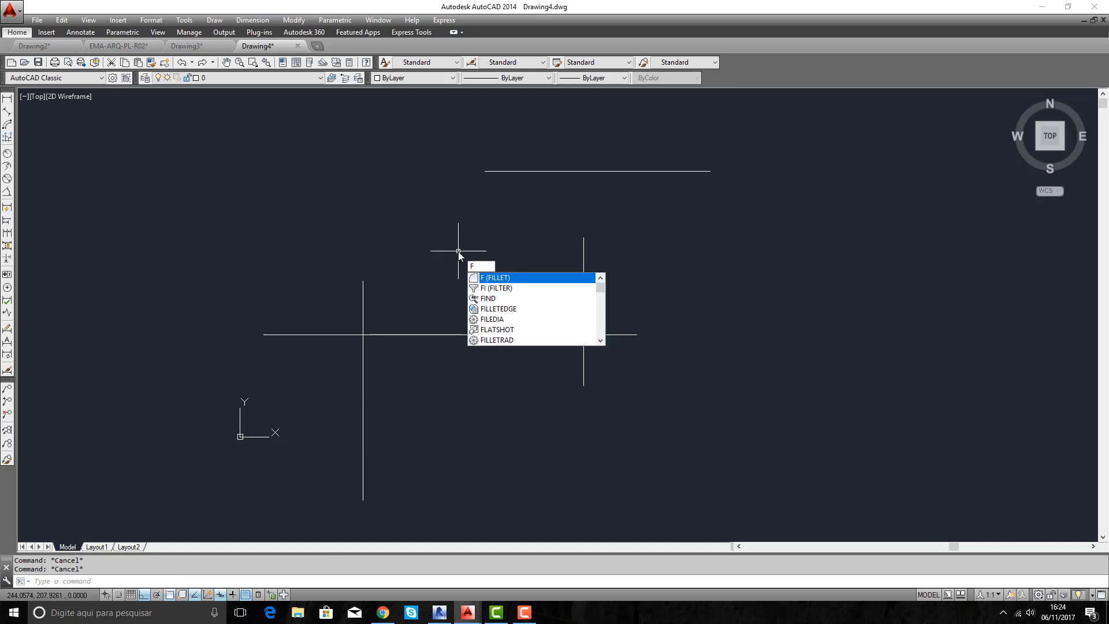
key("Return")
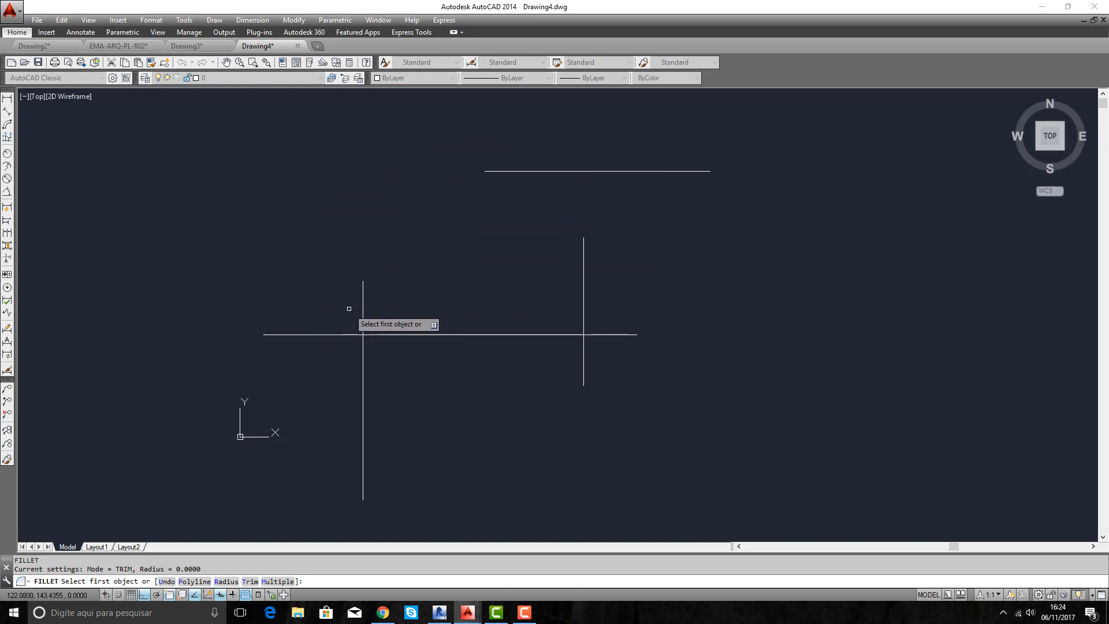
left_click(496, 171)
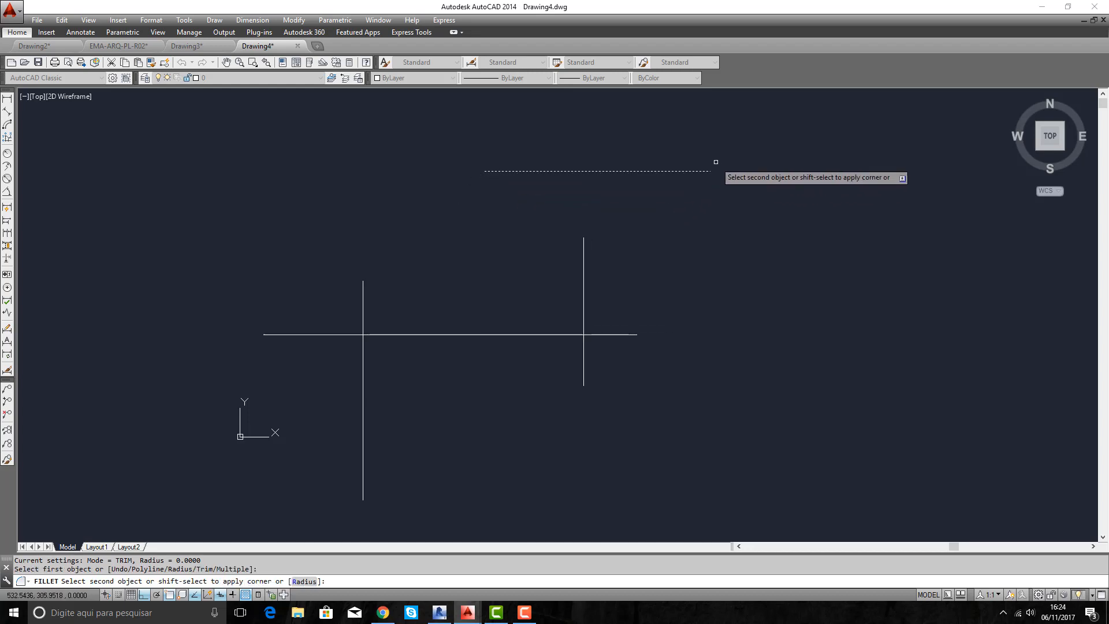
left_click(363, 295)
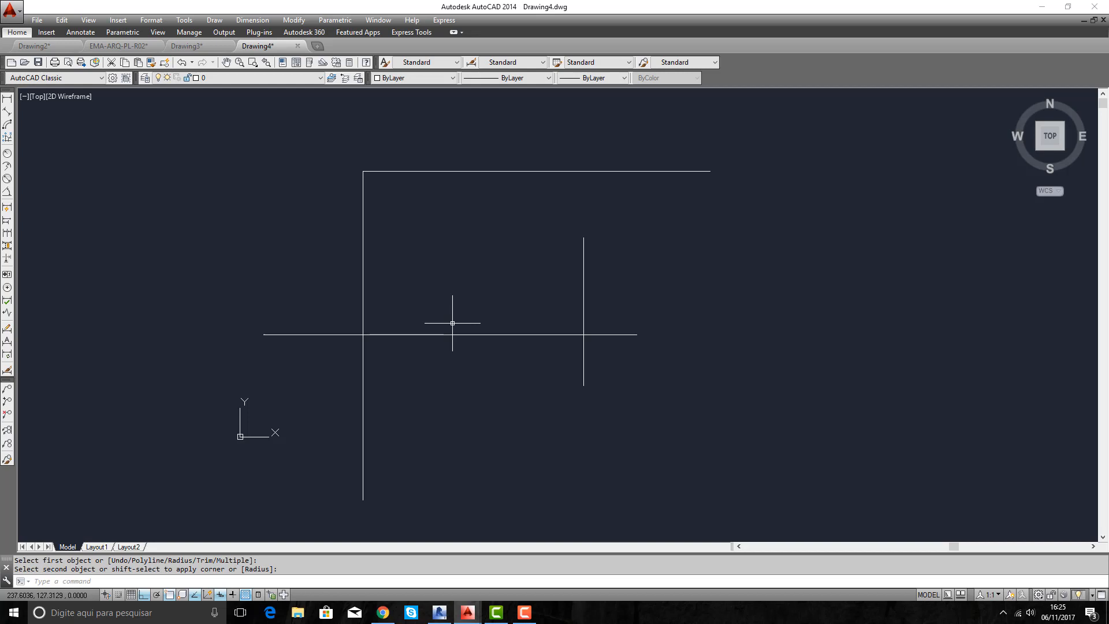
key("Return")
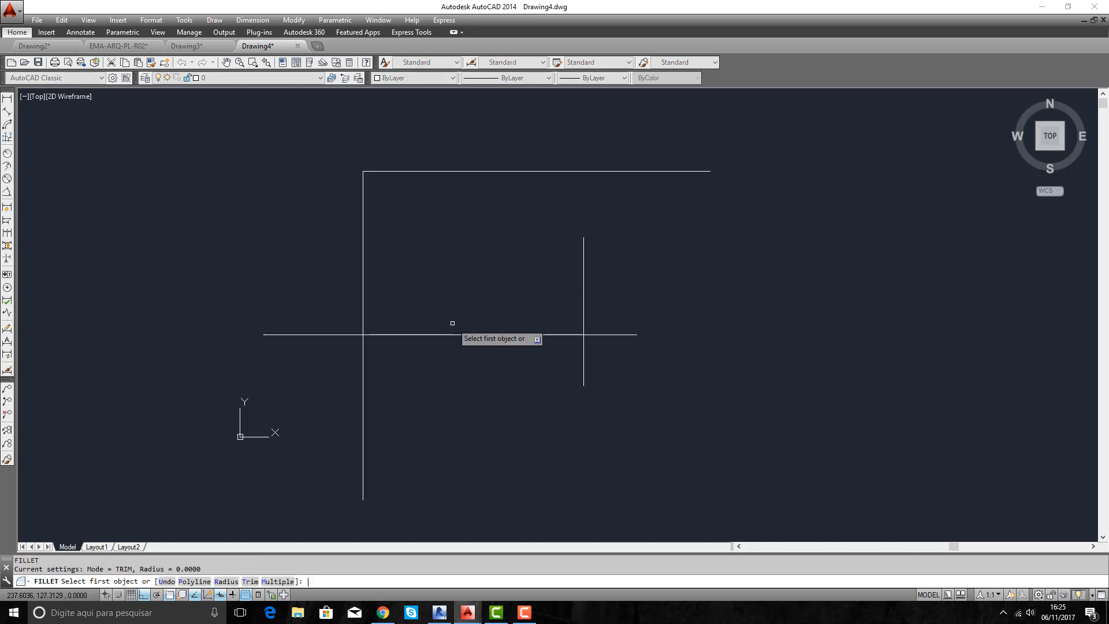
left_click(583, 255)
key("Escape")
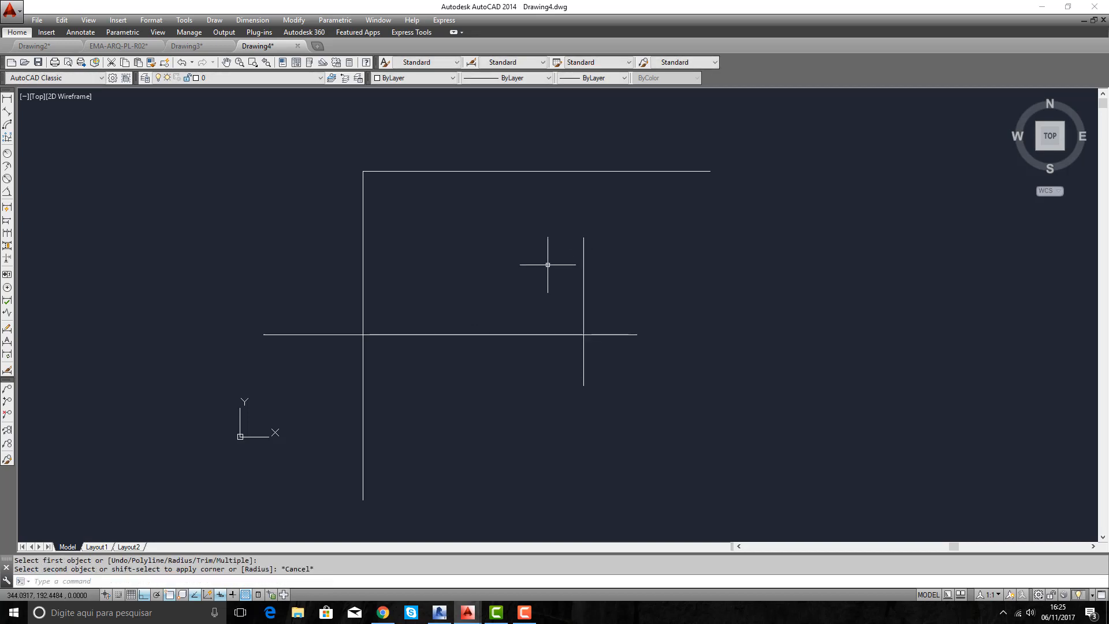
Fillet the right vertical line with the upper horizontal line, keeping the part of the horizontal line between the two verticals
type("F")
key("Return")
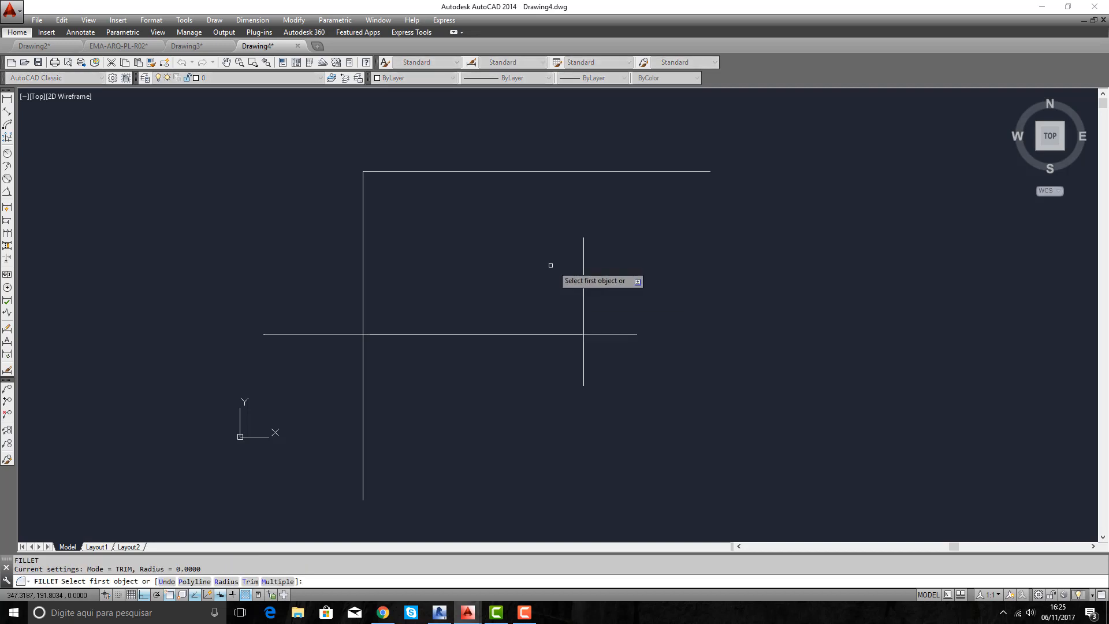
left_click(583, 249)
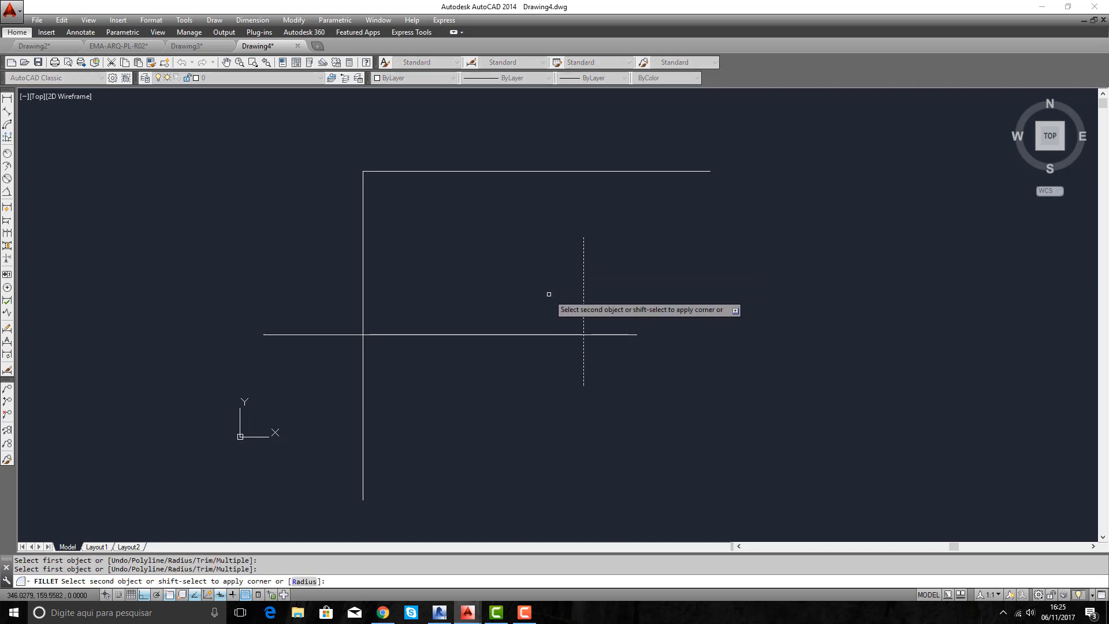
left_click(522, 171)
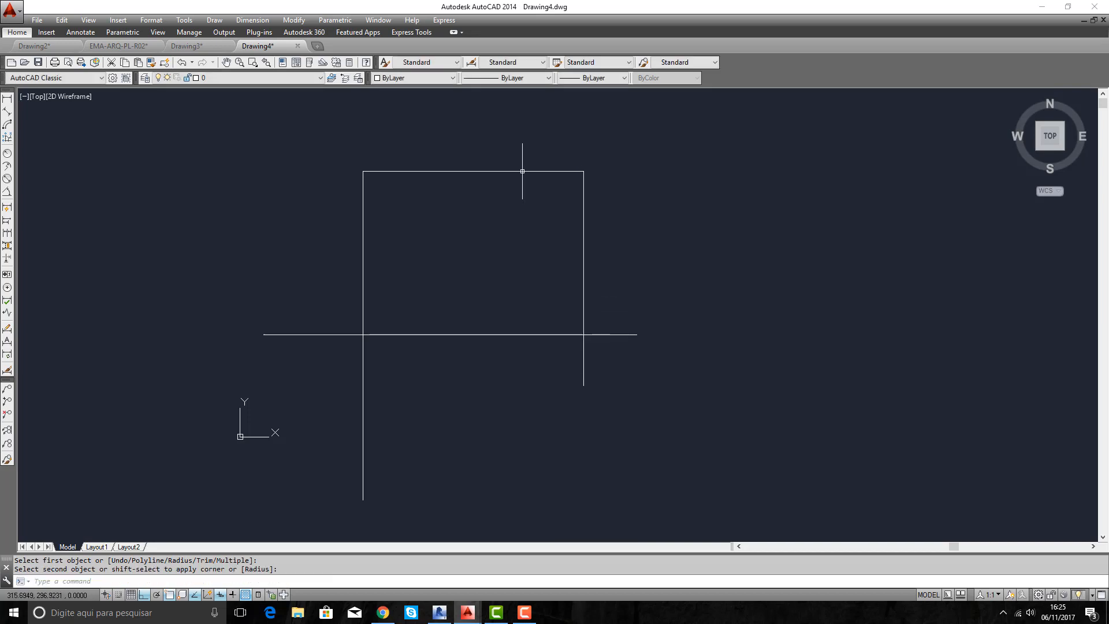
key("Return")
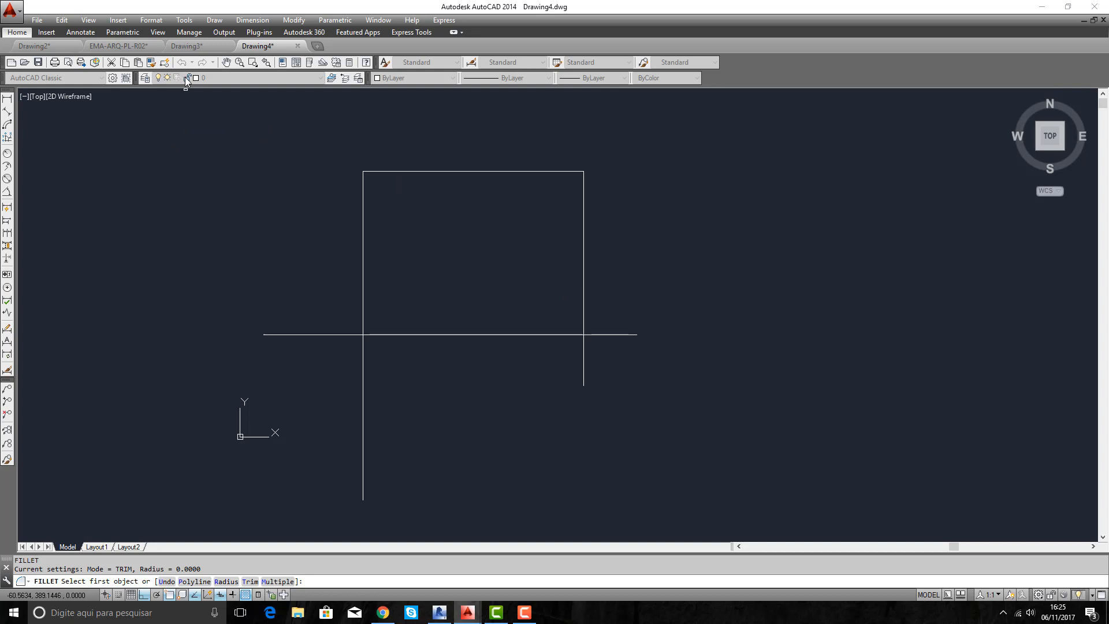
key("Escape")
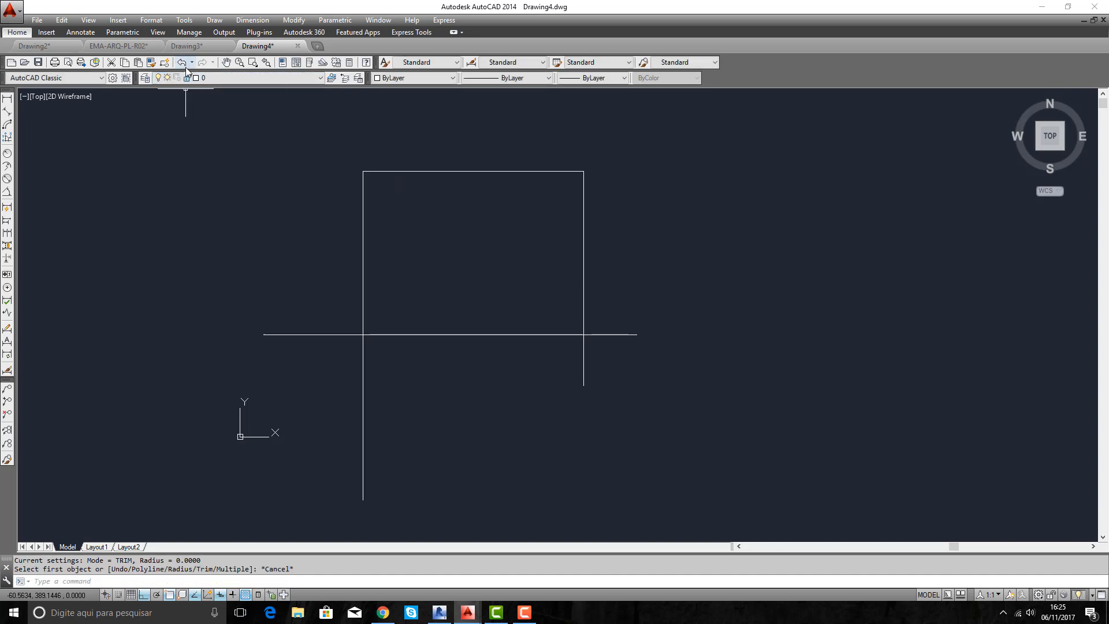
Undo the fillets that joined both vertical lines to the upper horizontal line
left_click(182, 63)
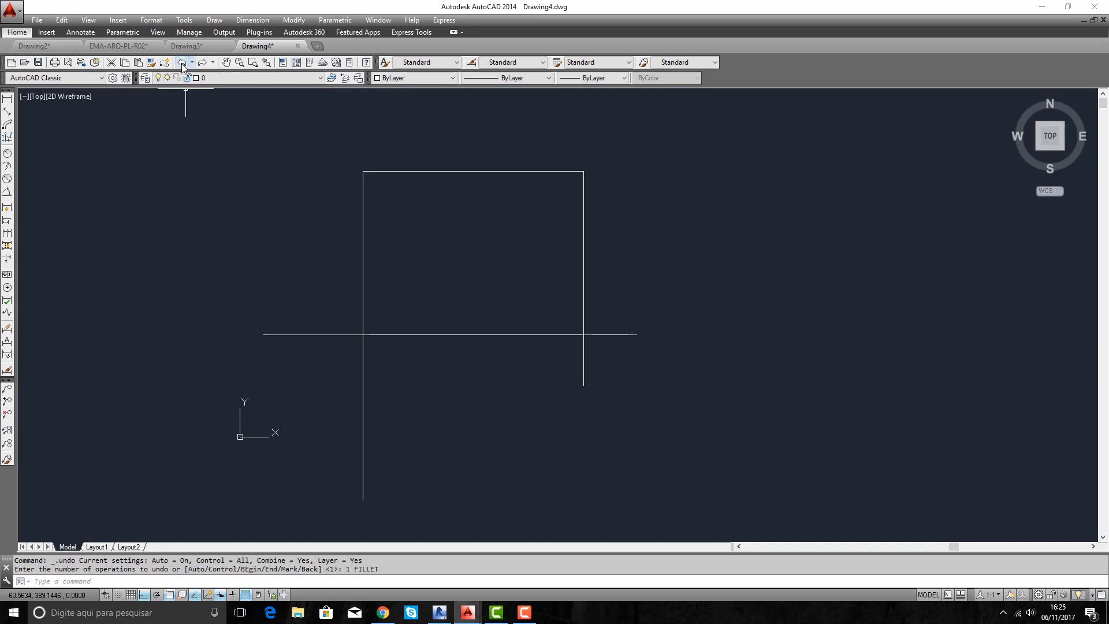
left_click(181, 64)
left_click(181, 64)
key("Escape")
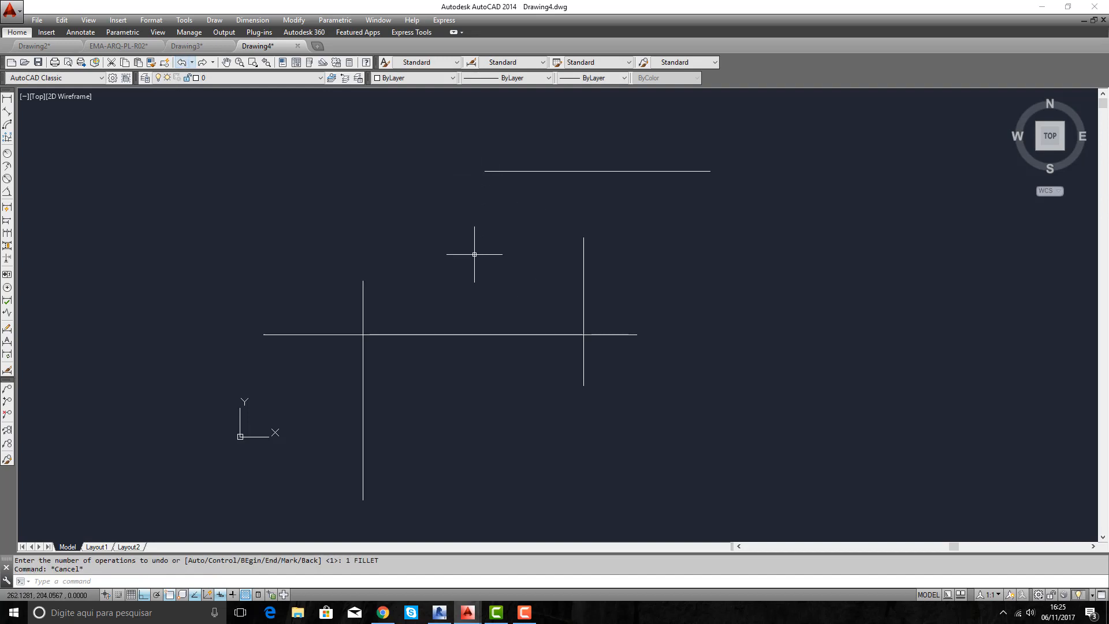
Fillet the left vertical line with the separate upper horizontal line to close their corner
key("Escape")
type("f")
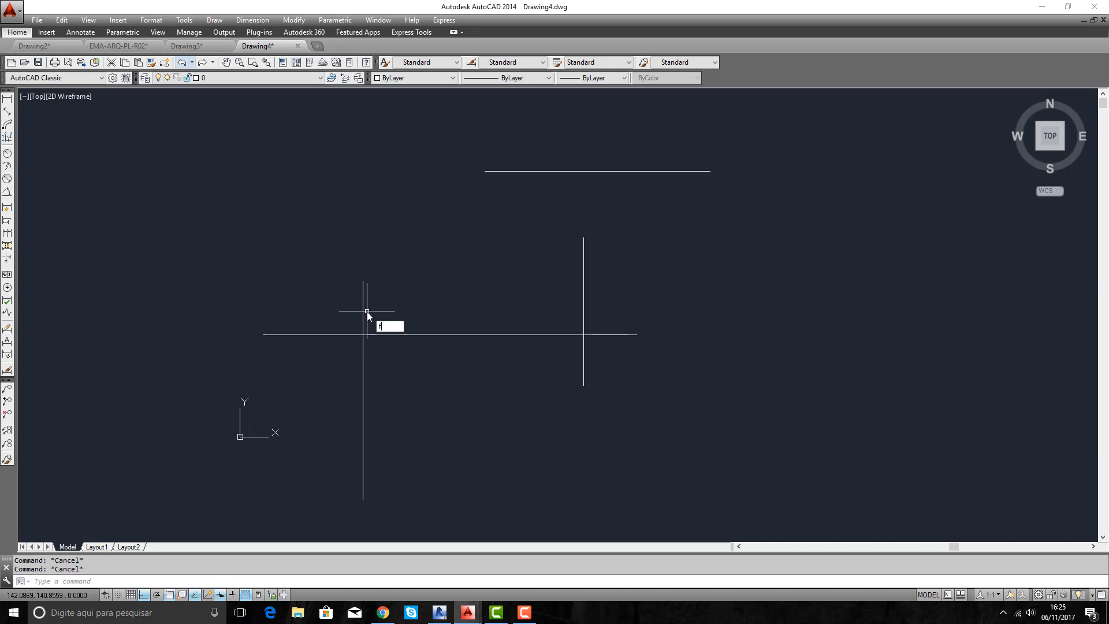
key("Return")
left_click(364, 312)
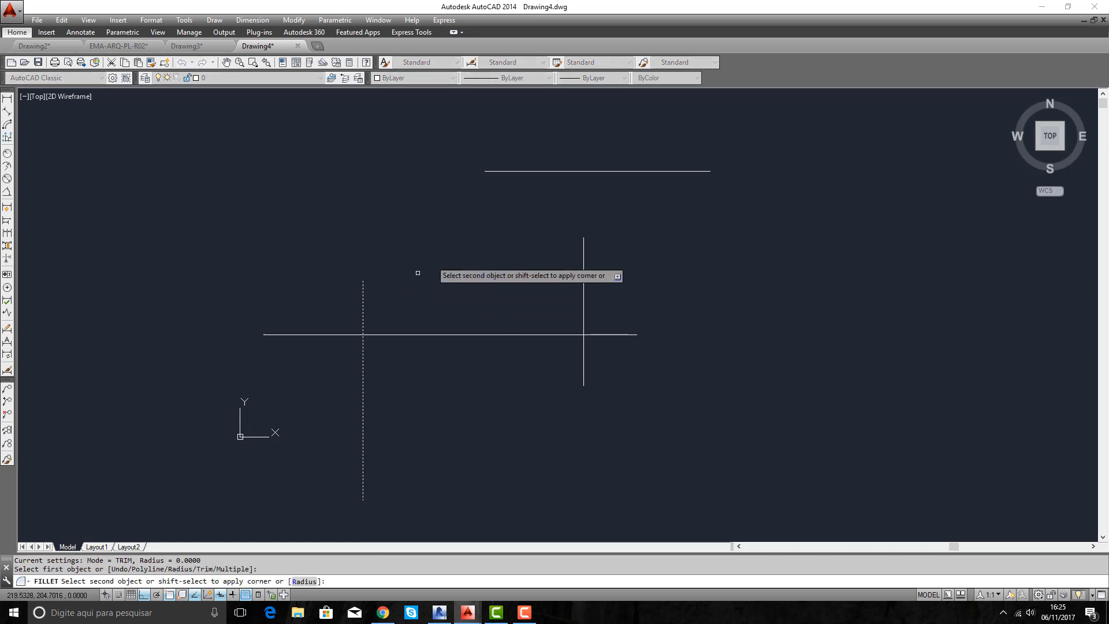
left_click(510, 172)
key("Escape")
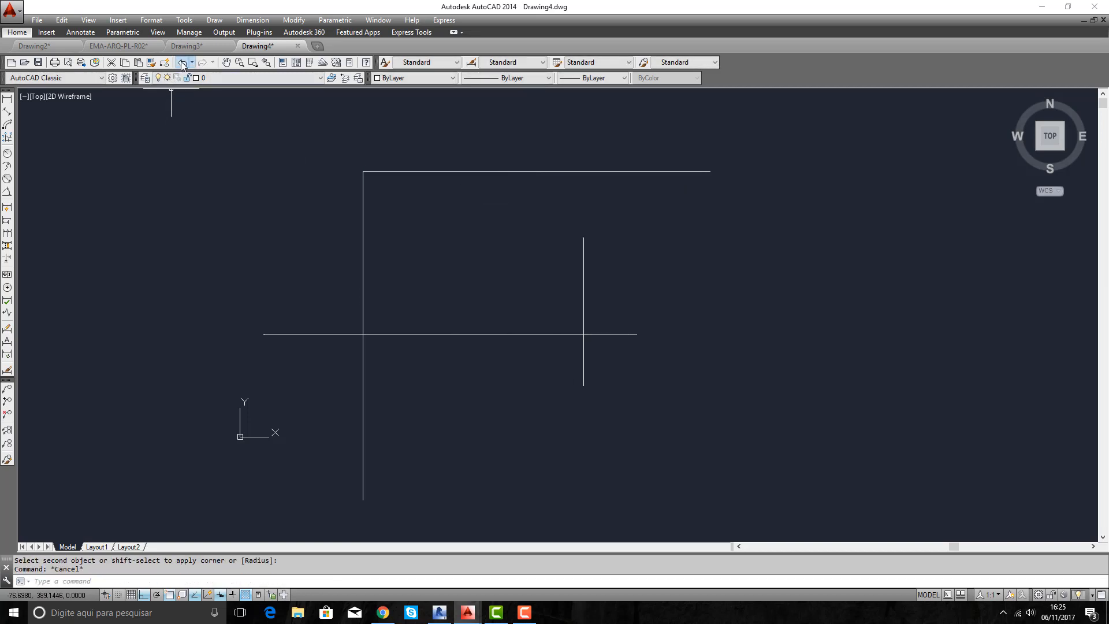
Undo the fillet between the left vertical line and the upper horizontal line
left_click(182, 63)
key("Escape")
key("Escape")
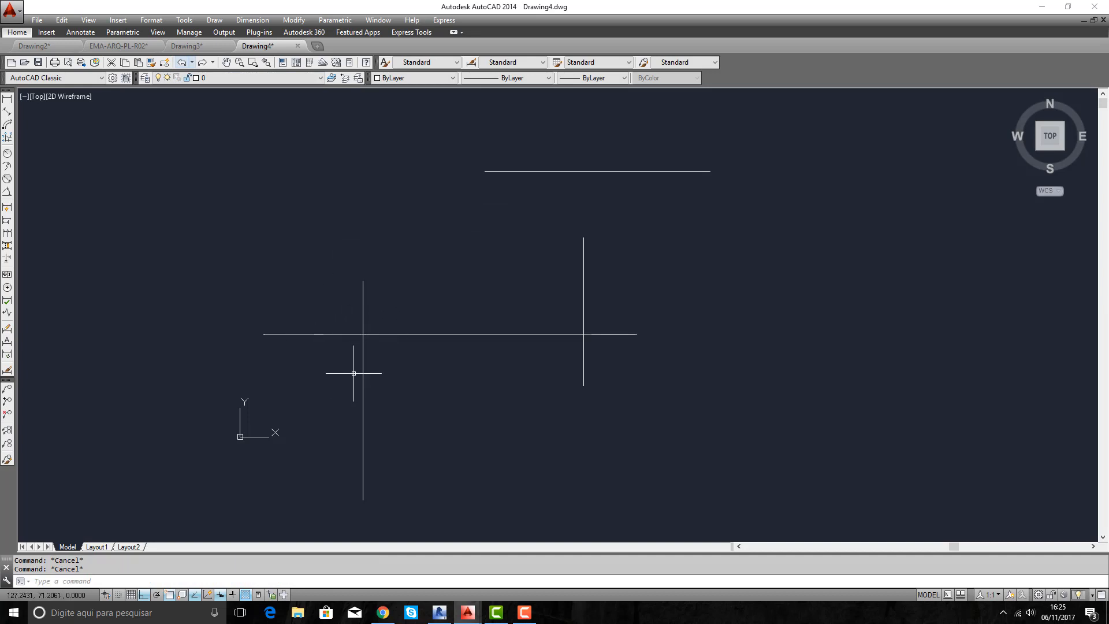
Fillet the left vertical line with the lower horizontal line, keeping the portions below and right of their crossing, and undo it
scroll(334, 363, "up", 5)
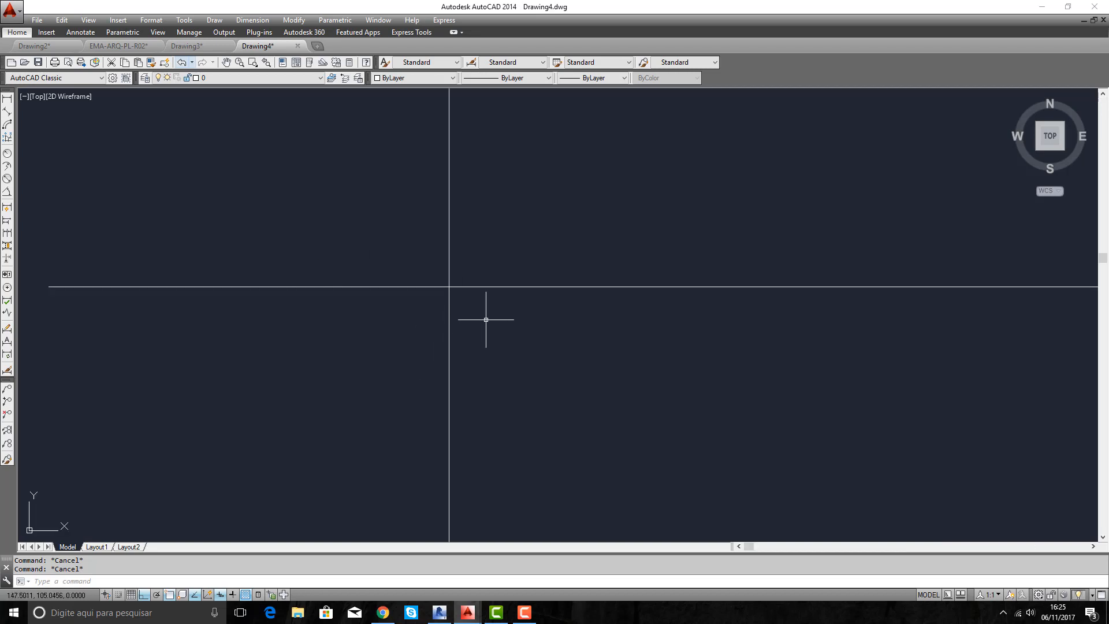
middle_click_drag(488, 315, 411, 340)
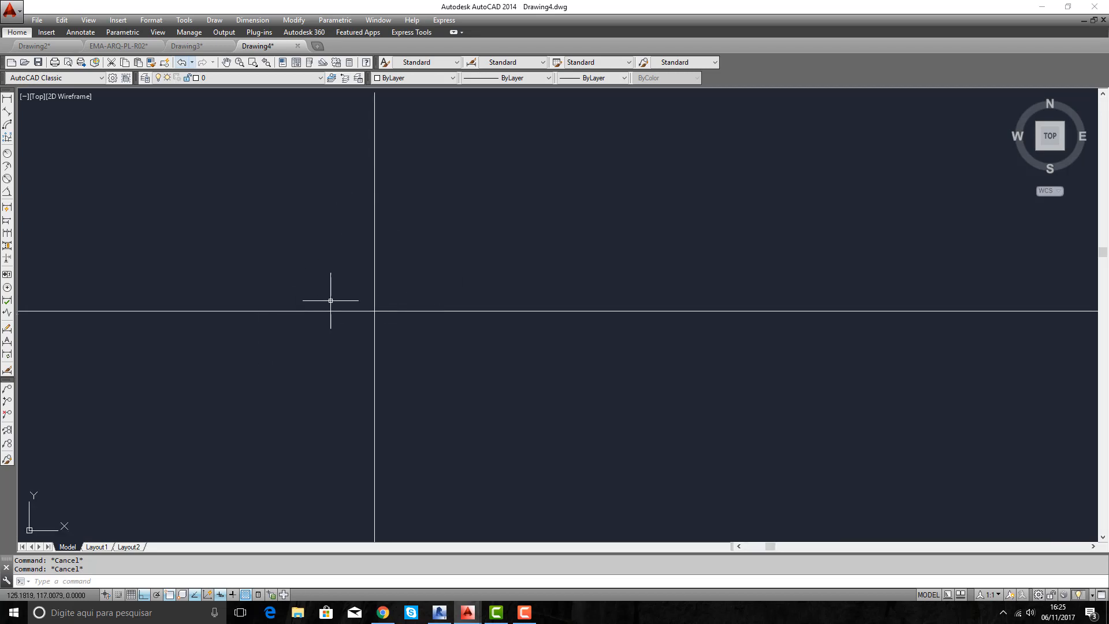
scroll(396, 302, "down", 2)
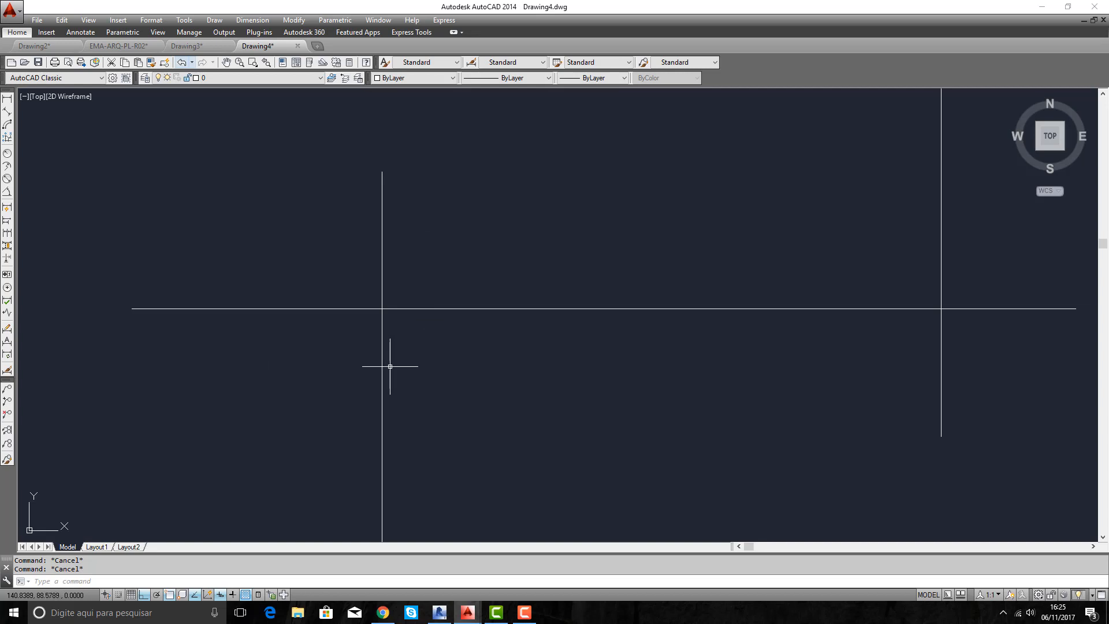
type("f")
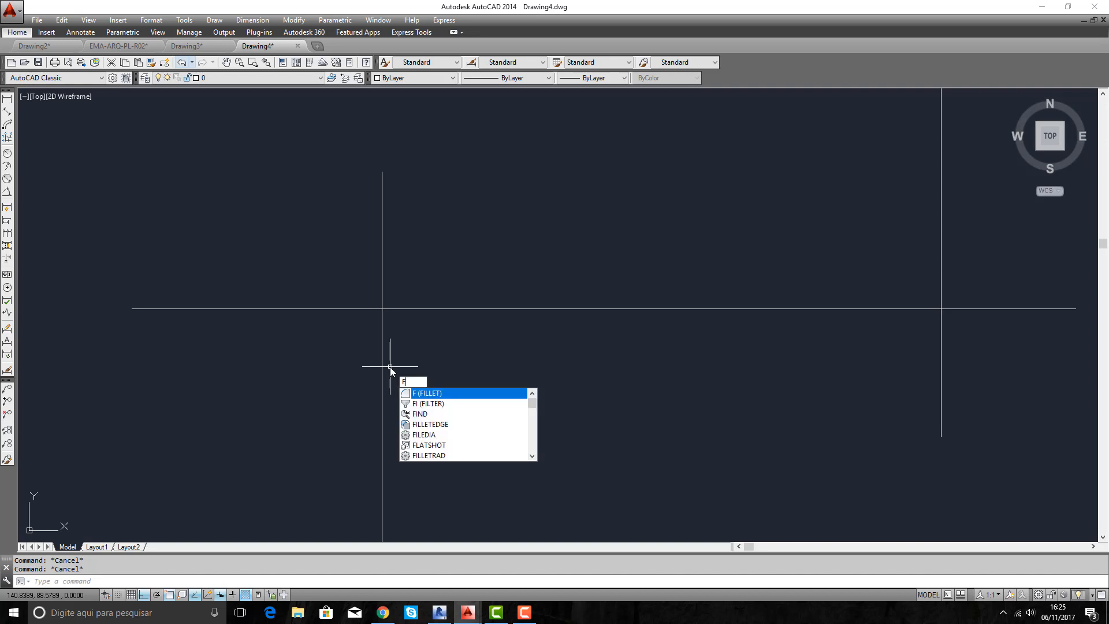
key("Return")
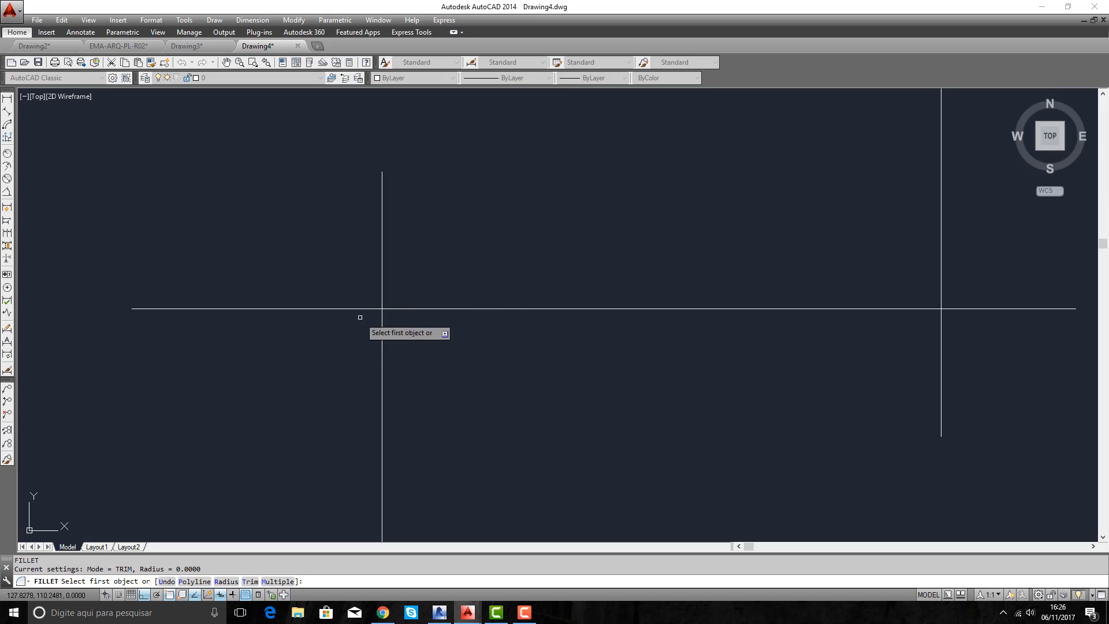
left_click(382, 369)
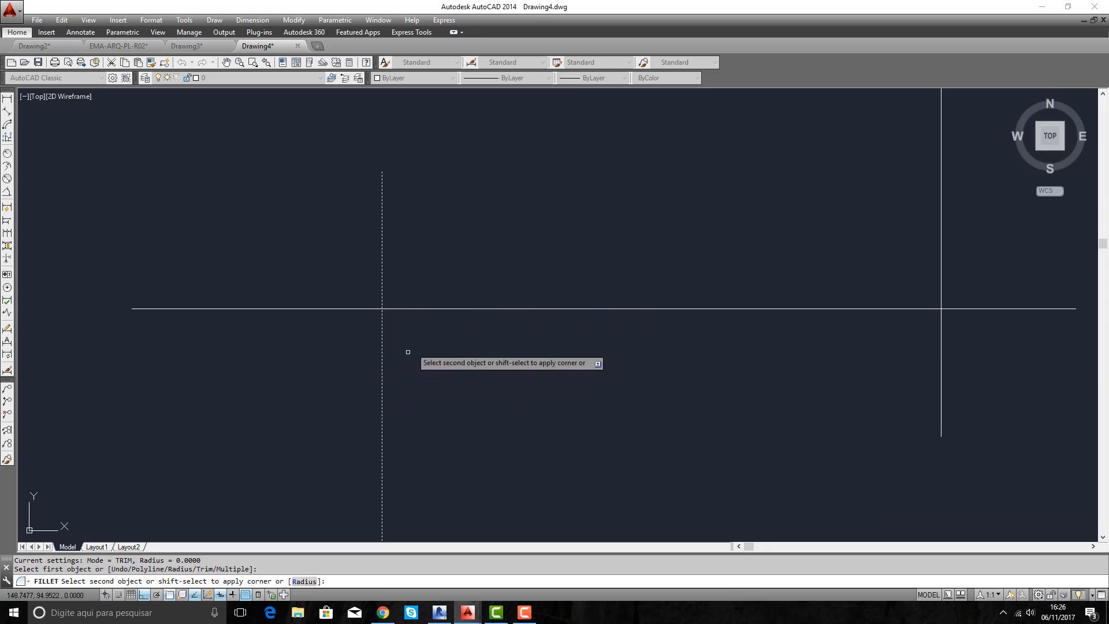
left_click(433, 309)
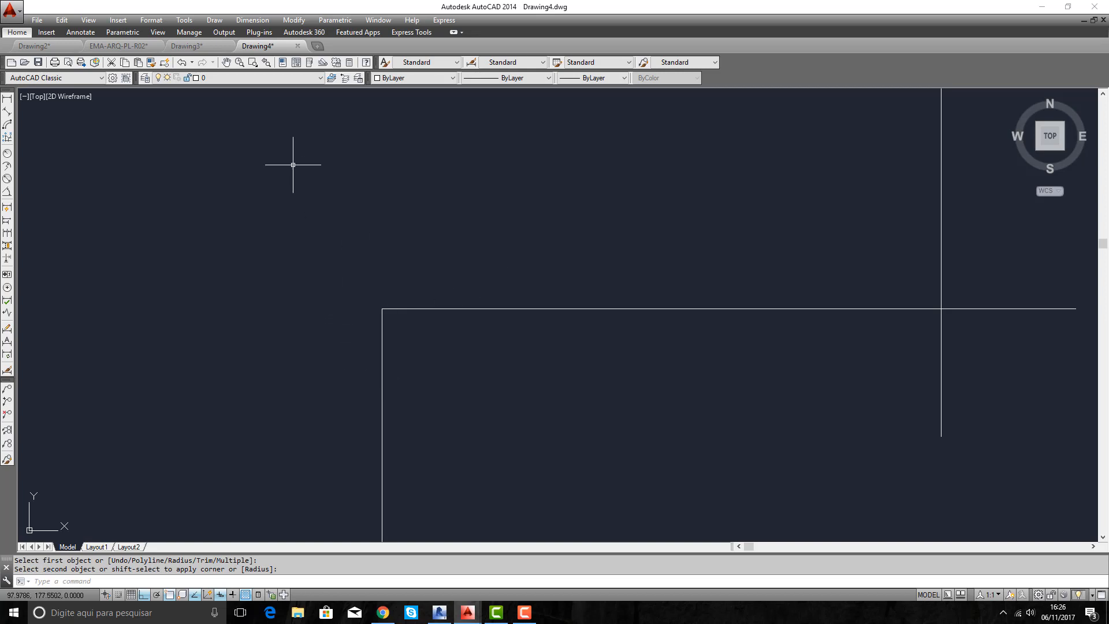
left_click(182, 63)
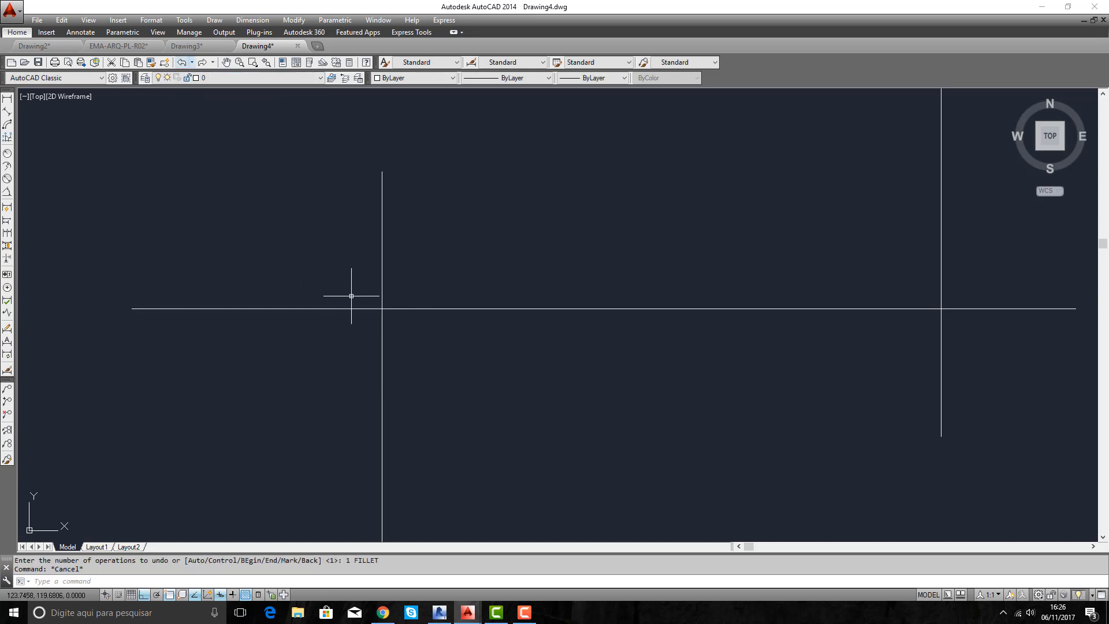
Fillet the same two crossing lines, keeping the portions above and left of the intersection, and undo the result
type("fil")
key("Return")
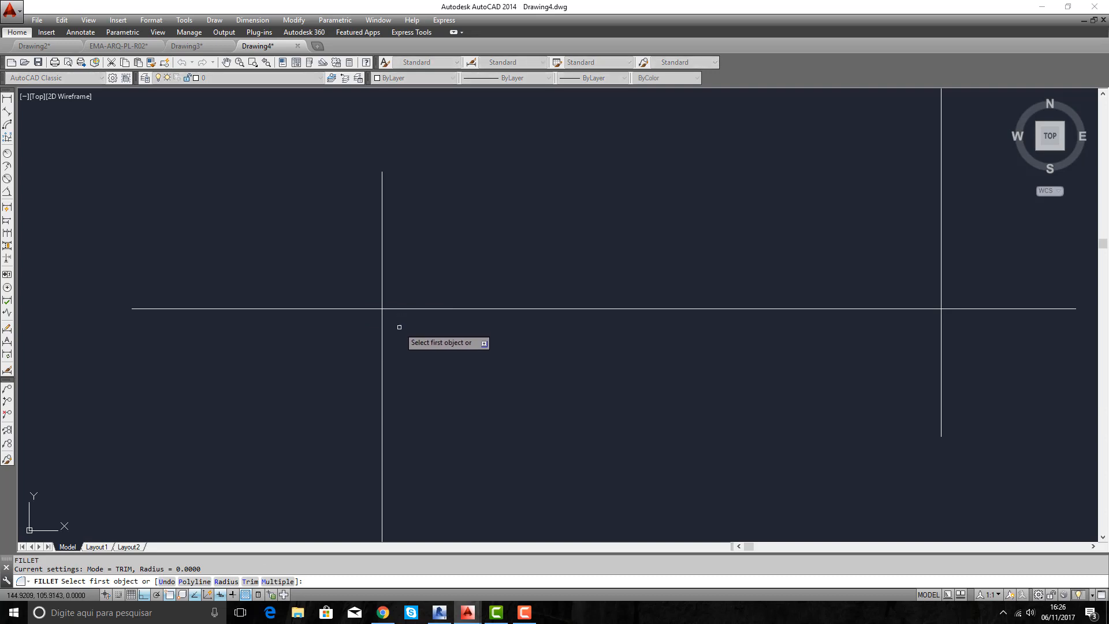
left_click(381, 261)
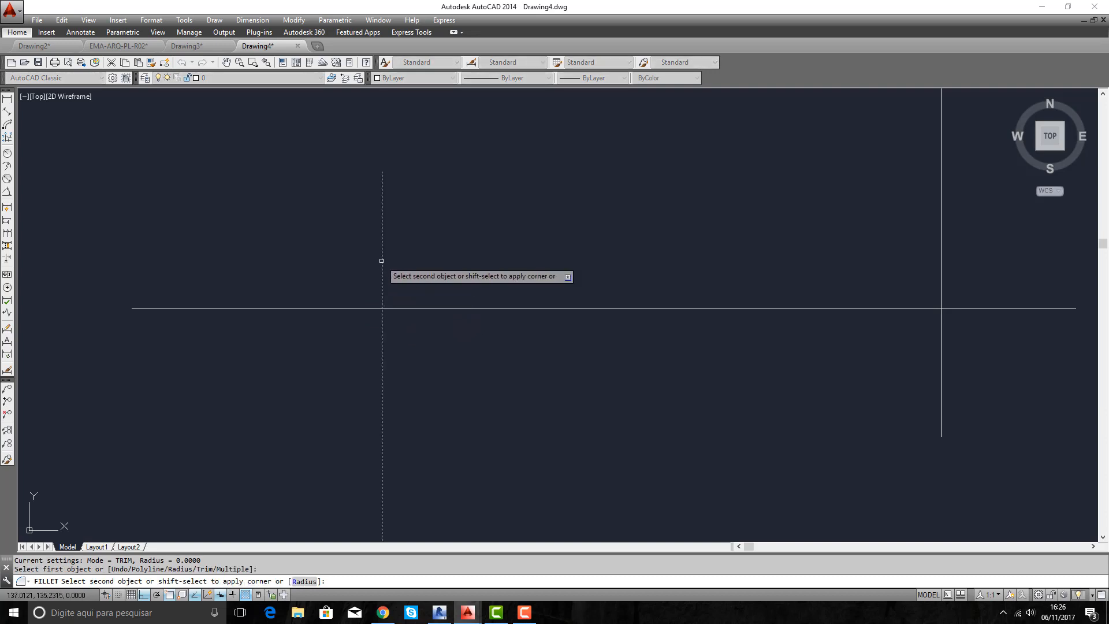
left_click(342, 309)
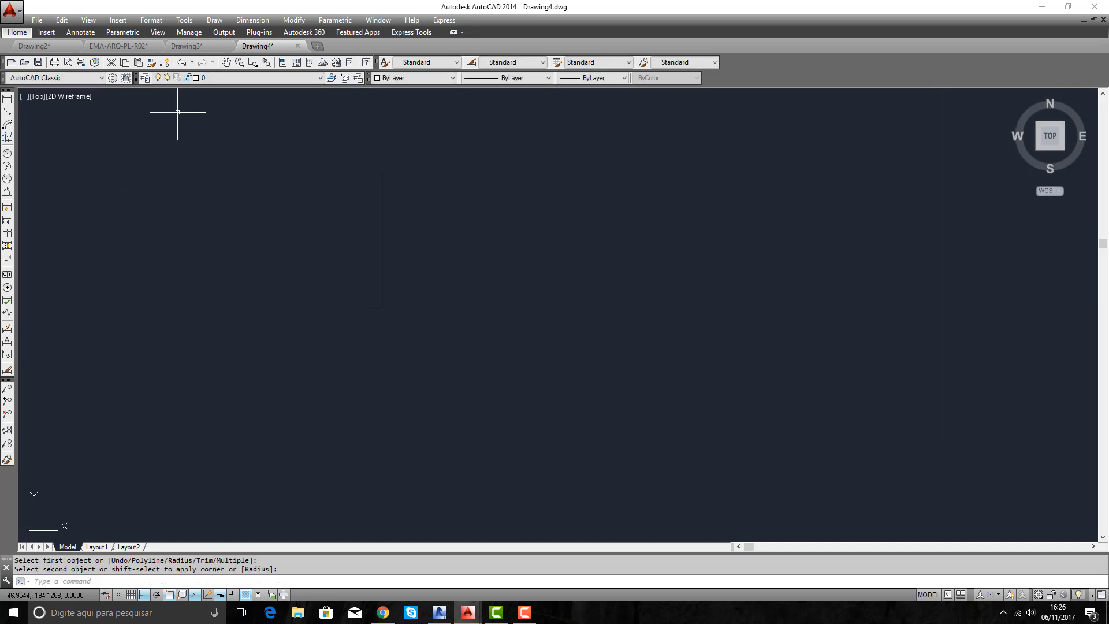
left_click(181, 63)
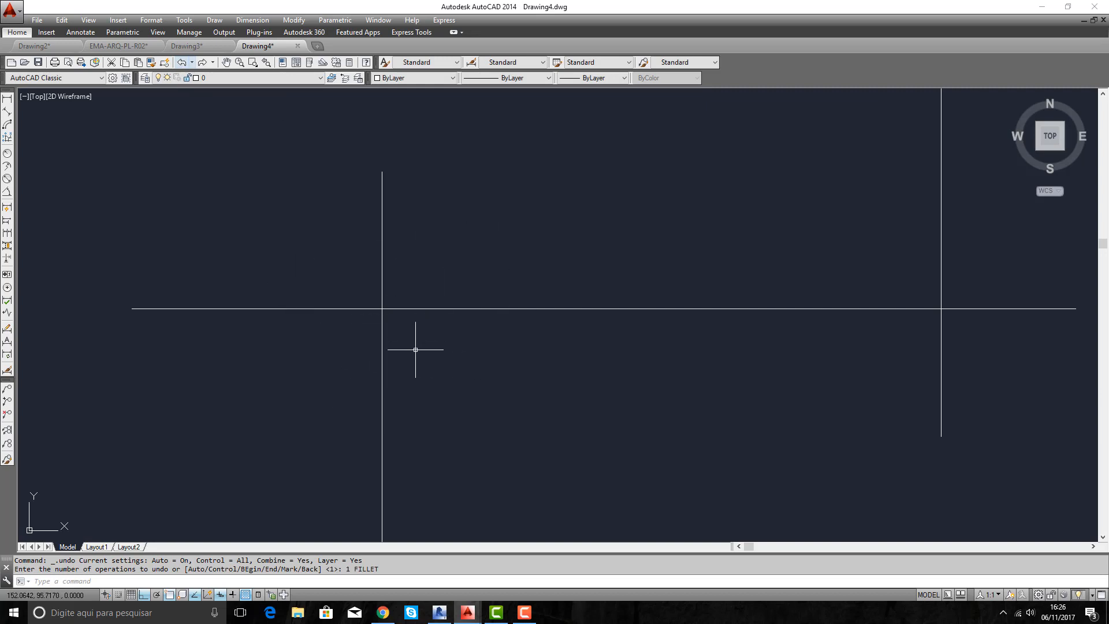
Fillet the lower horizontal line with the right vertical line, keeping the portions left of and above their crossing
scroll(416, 349, "down", 4)
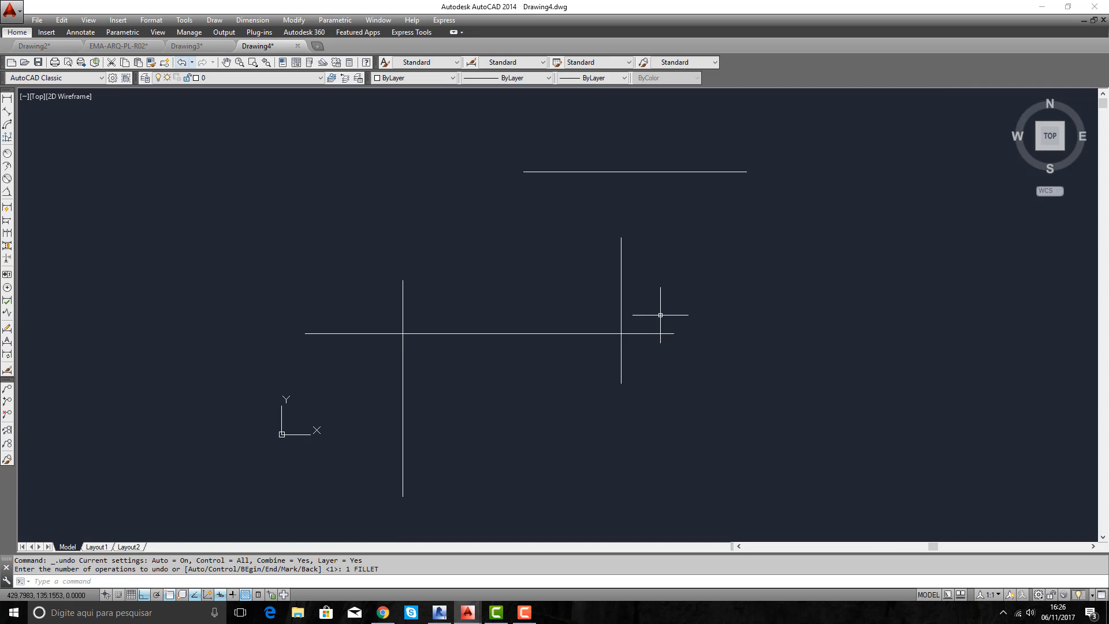
middle_click_drag(659, 314, 555, 346)
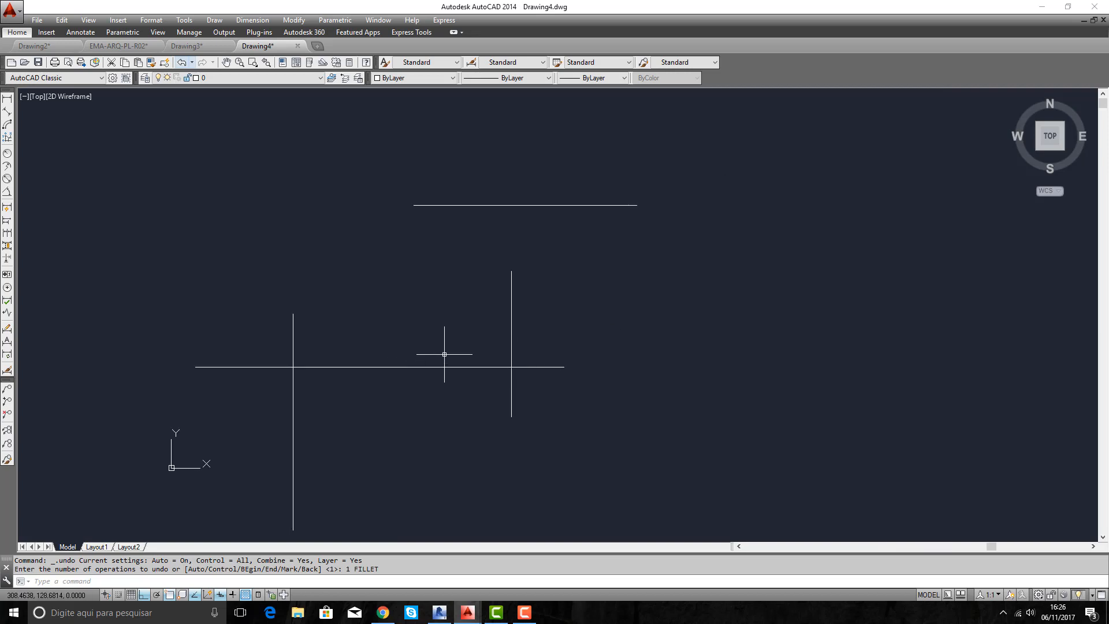
key("Escape")
type("f")
key("Return")
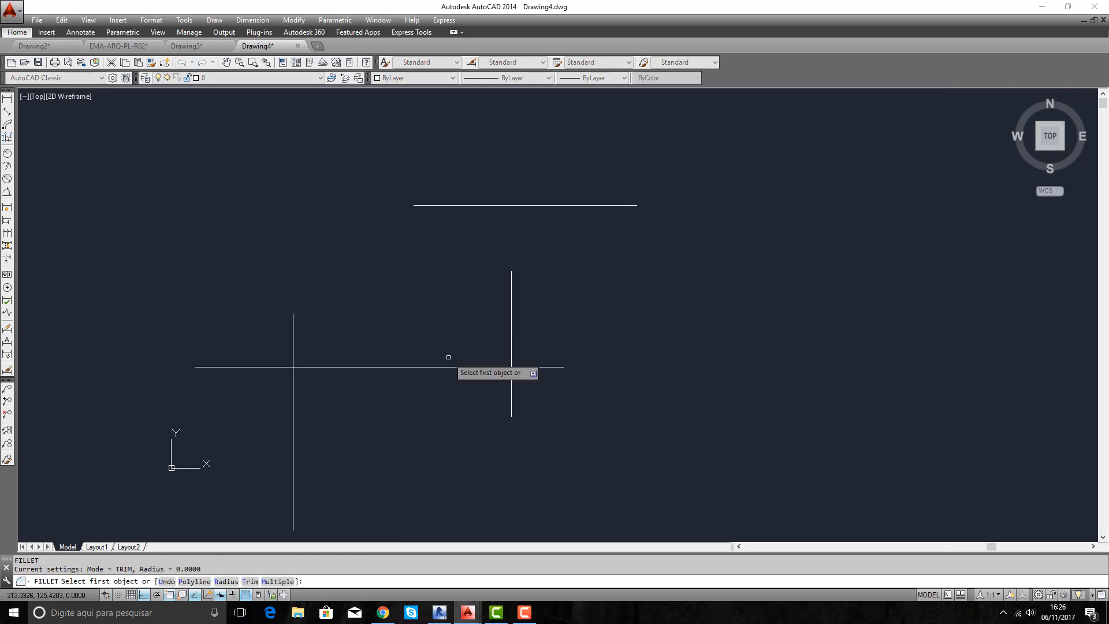
left_click(454, 366)
left_click(512, 316)
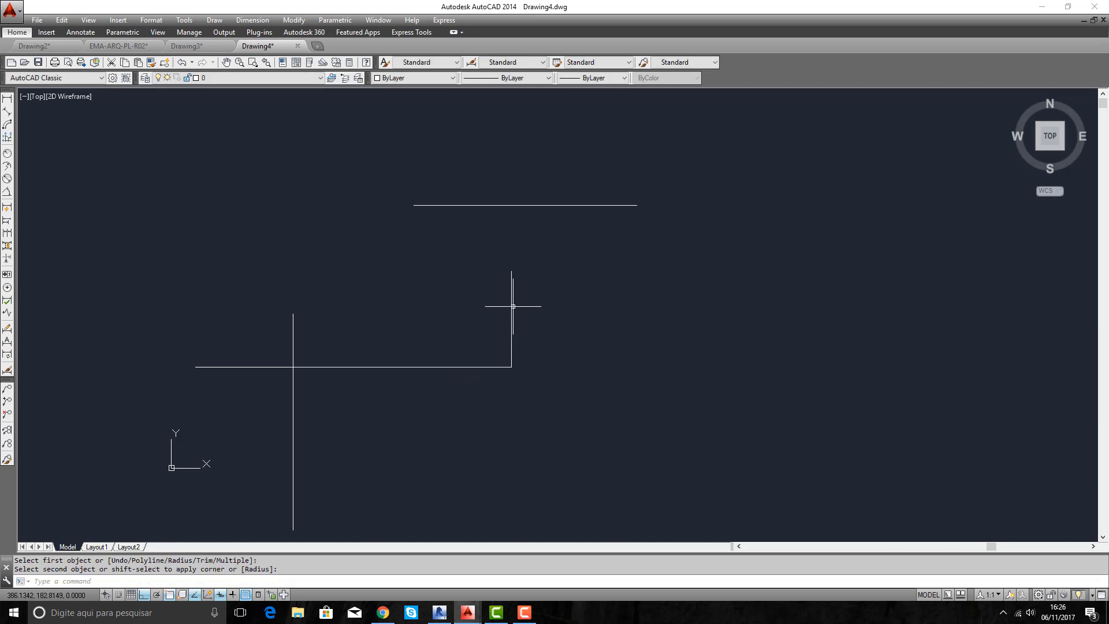
left_click(512, 301)
key("Escape")
key("Escape")
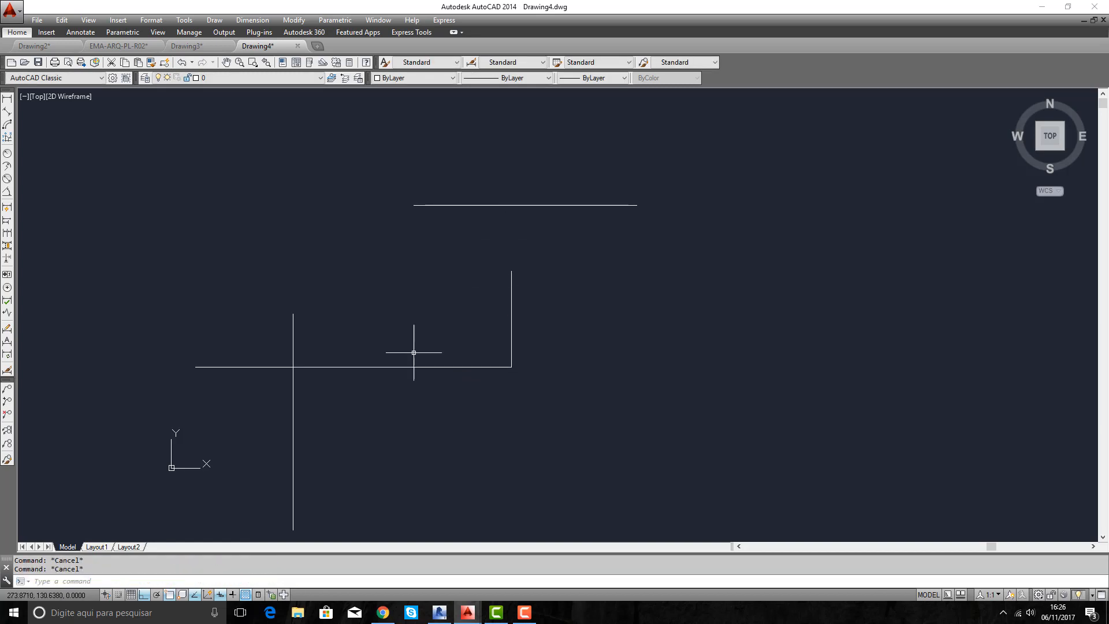
Undo the fillet between the lower horizontal line and the right vertical line
left_click(182, 62)
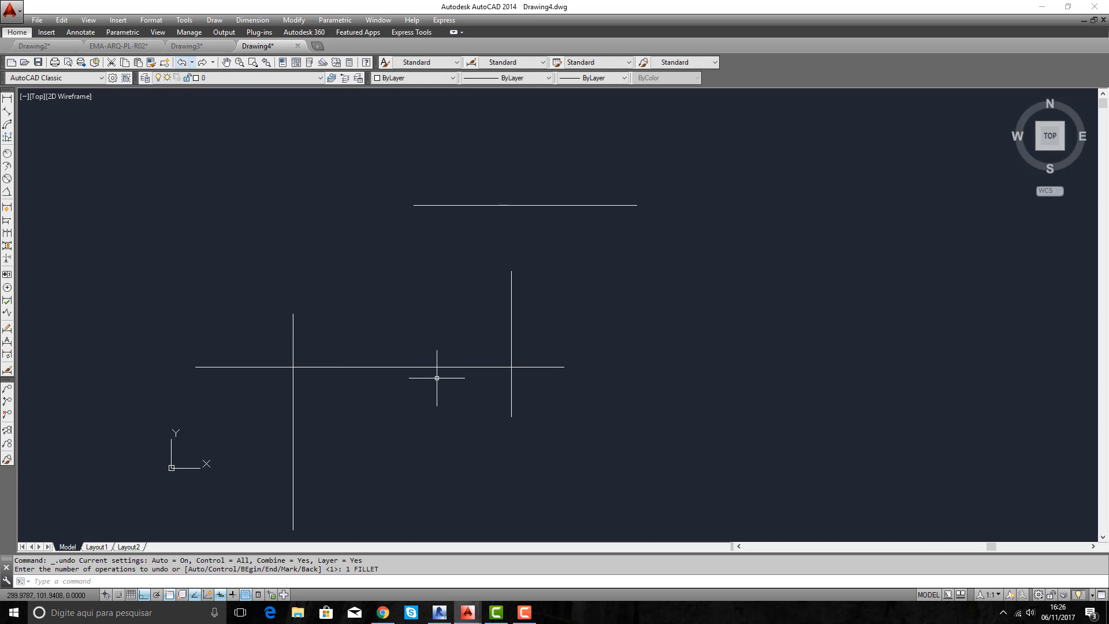
middle_click_drag(438, 374, 459, 334)
middle_click_drag(557, 286, 500, 402)
middle_click_drag(426, 465, 489, 391)
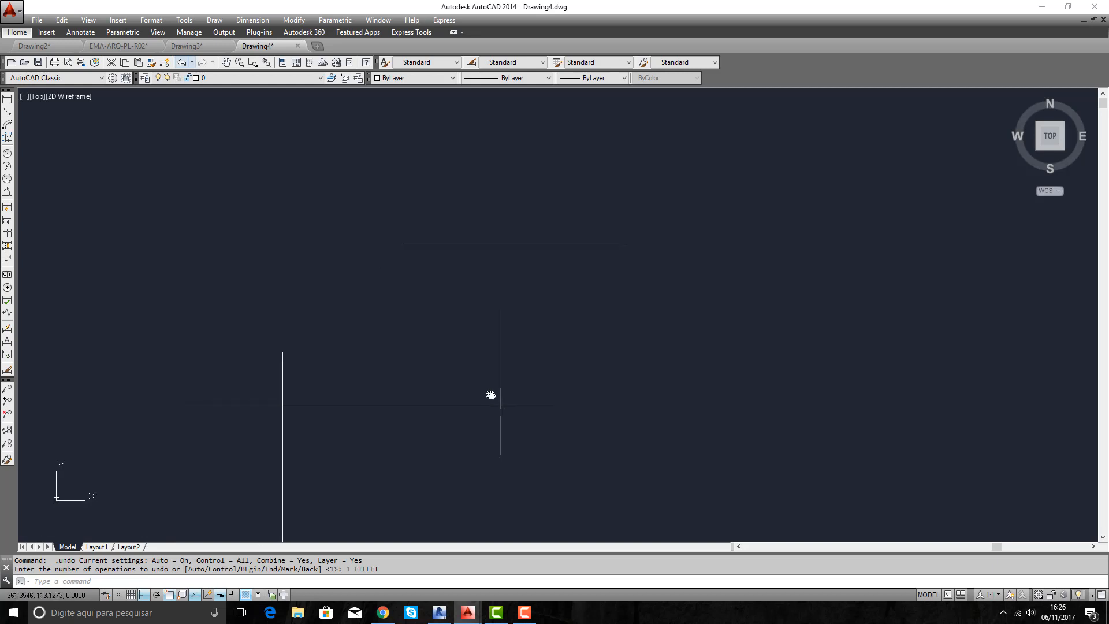
key("Escape")
key("Escape")
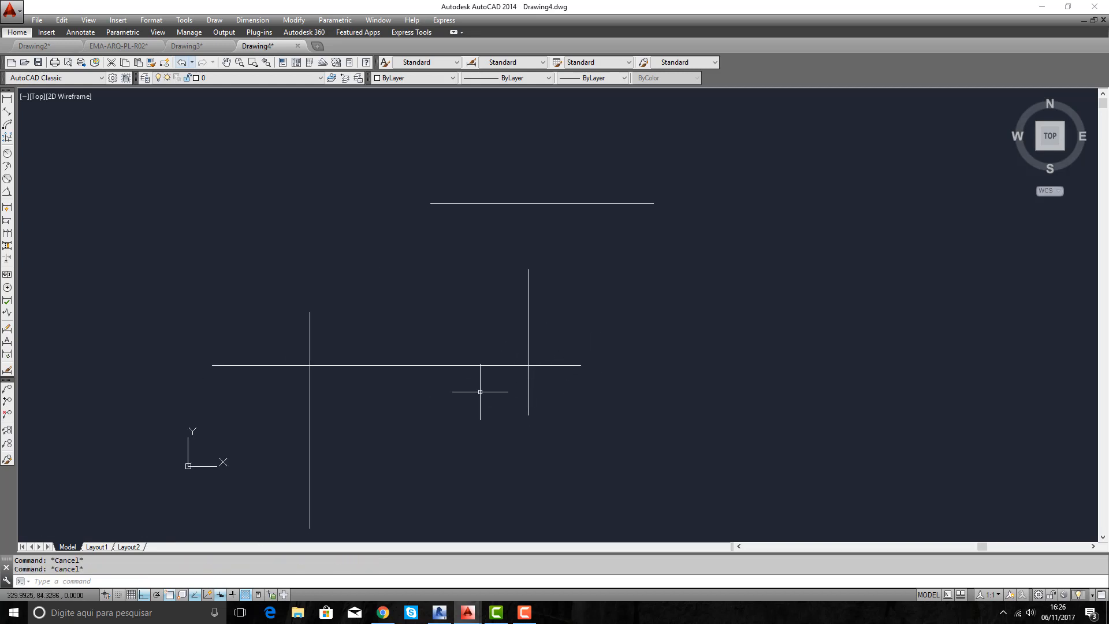
Draw a vertical line across the lower horizontal line, just left of the existing right vertical line
type("l")
key("Return")
left_click(495, 272)
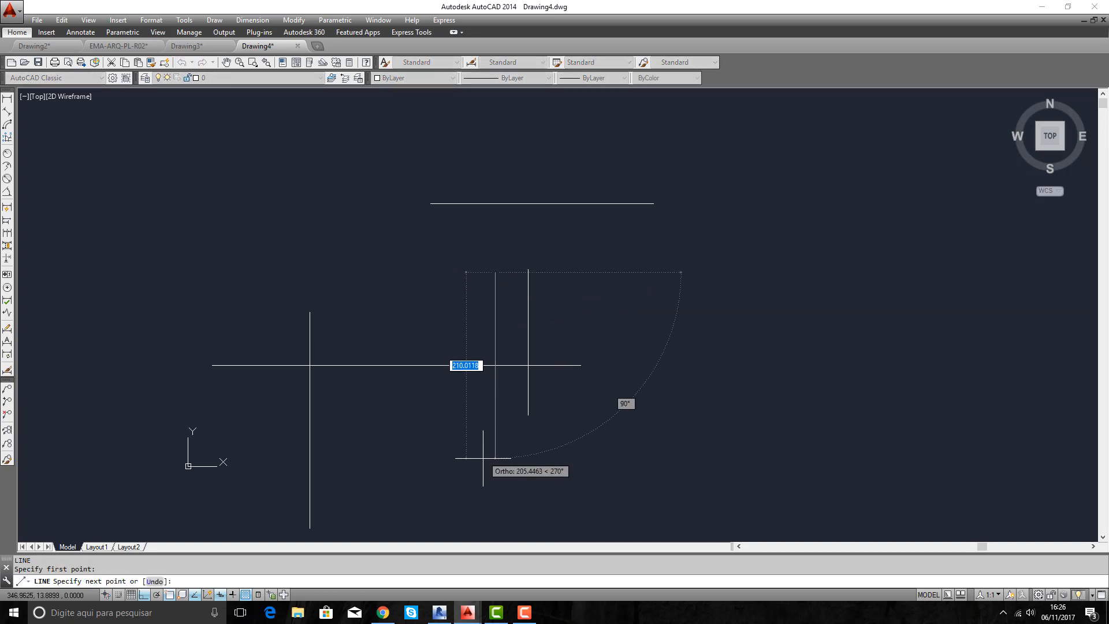
left_click(492, 428)
key("Return")
key("Return")
key("Return")
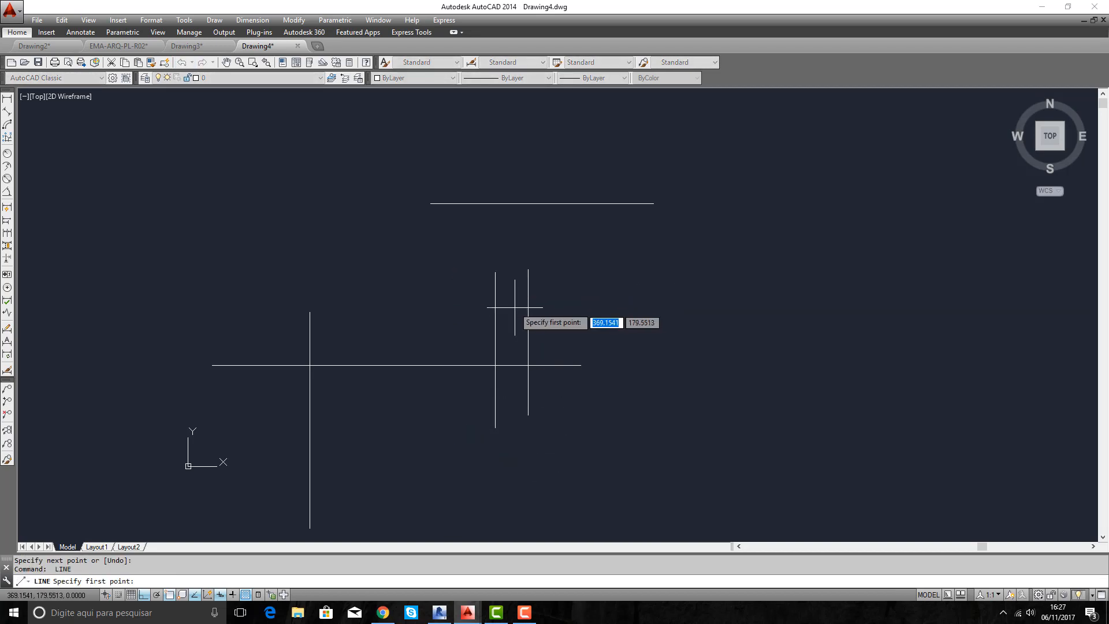
Draw a horizontal line crossing the right vertical line, plus a vertical line crossing both it and the upper horizontal line
left_click(514, 307)
left_click(717, 307)
key("Return")
key("Return")
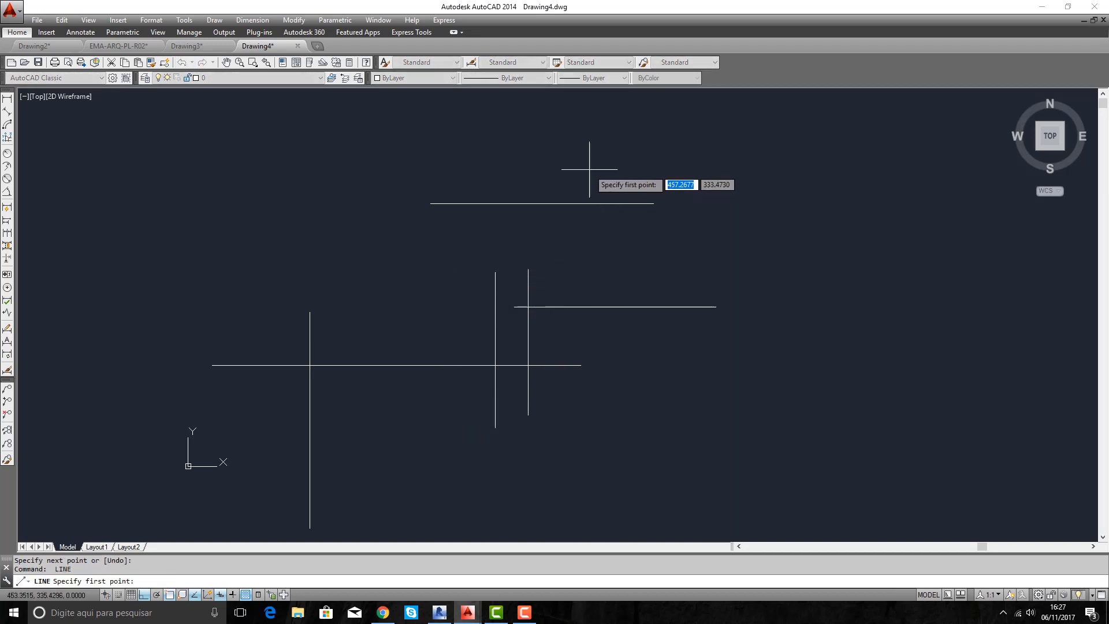
left_click(584, 166)
left_click(584, 338)
key("Escape")
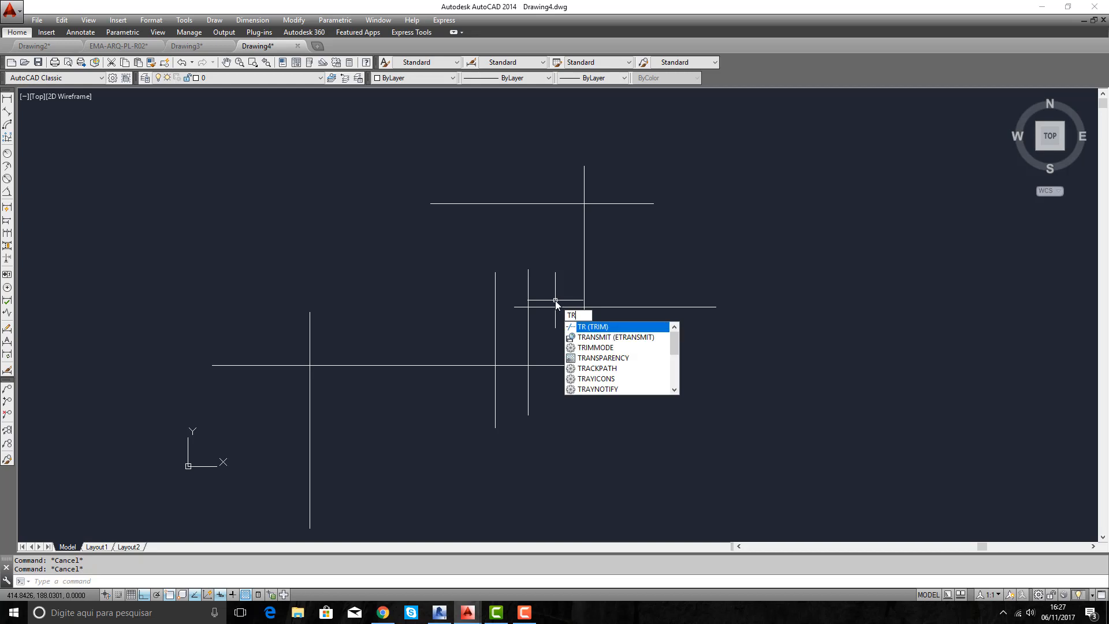
key("Return")
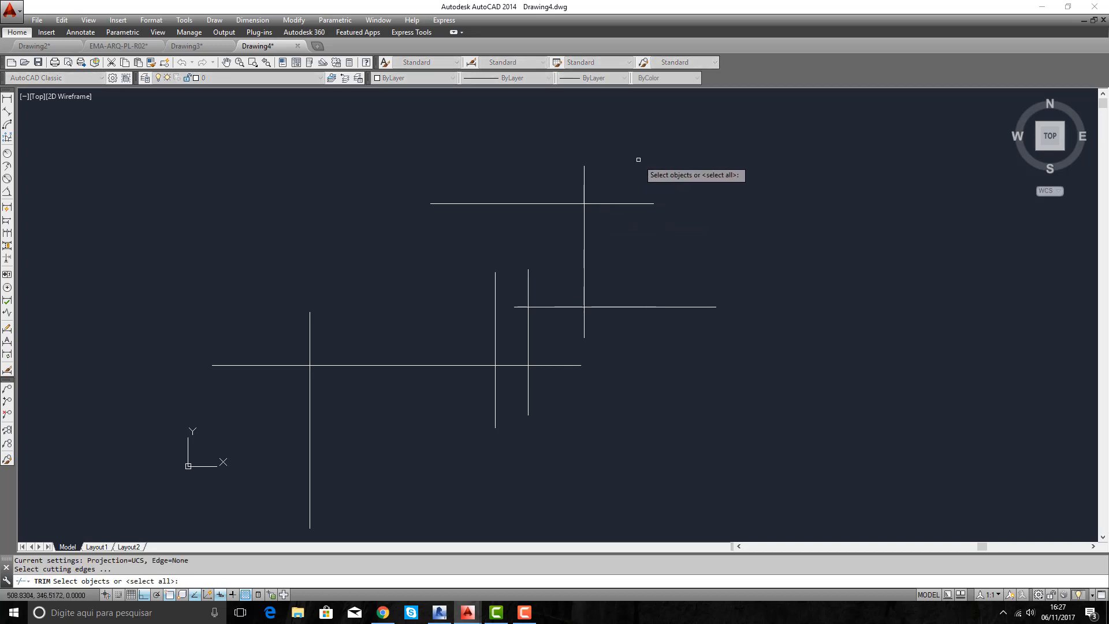
left_click(676, 133)
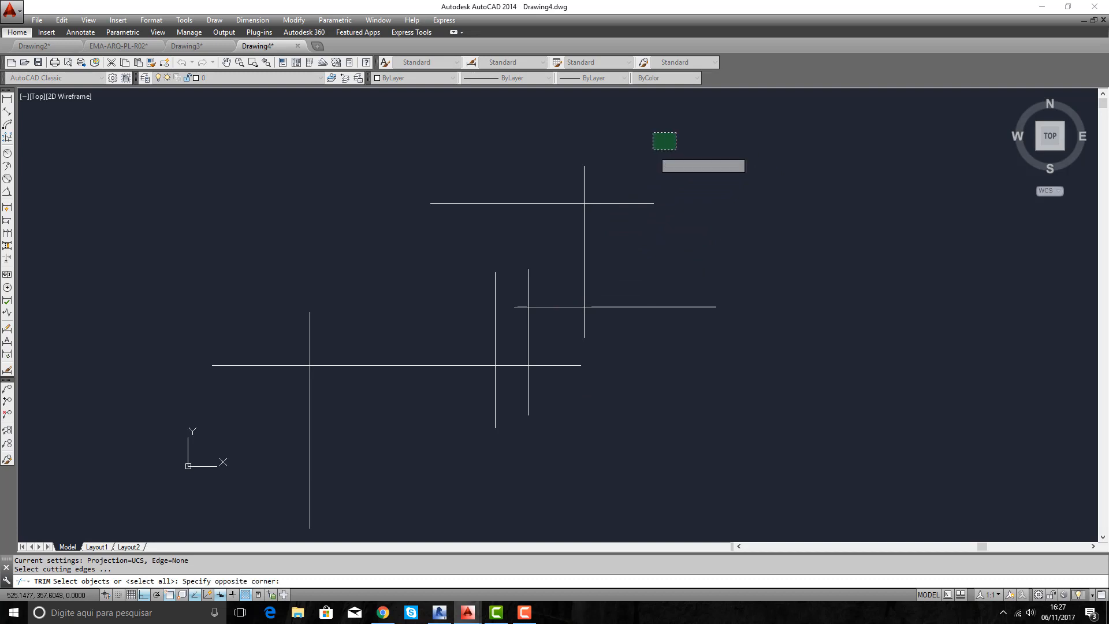
left_click(398, 408)
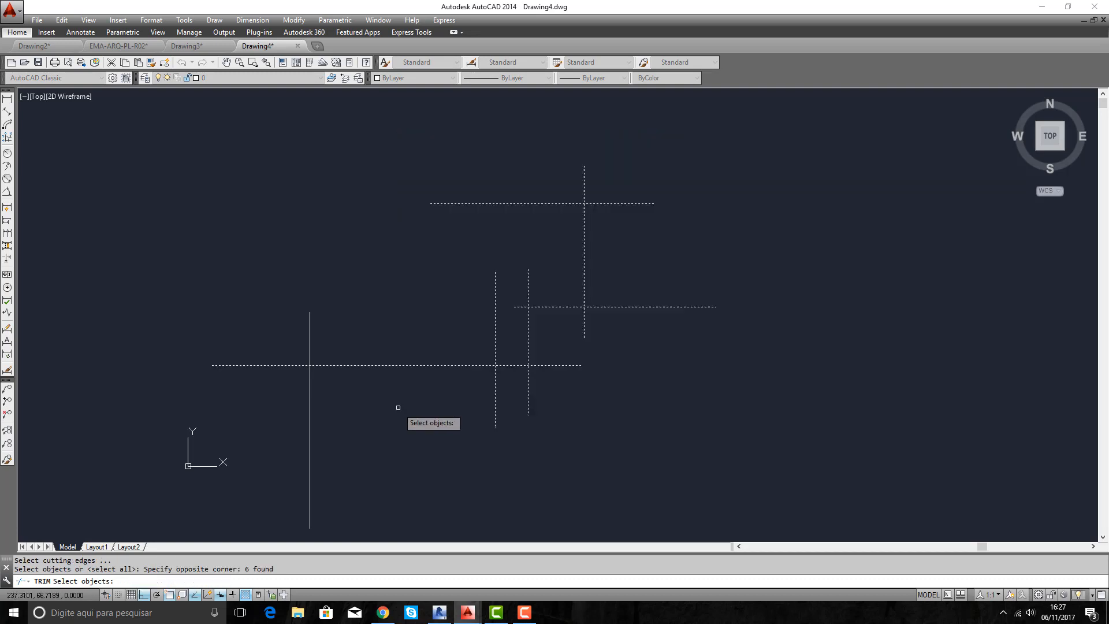
key("Escape")
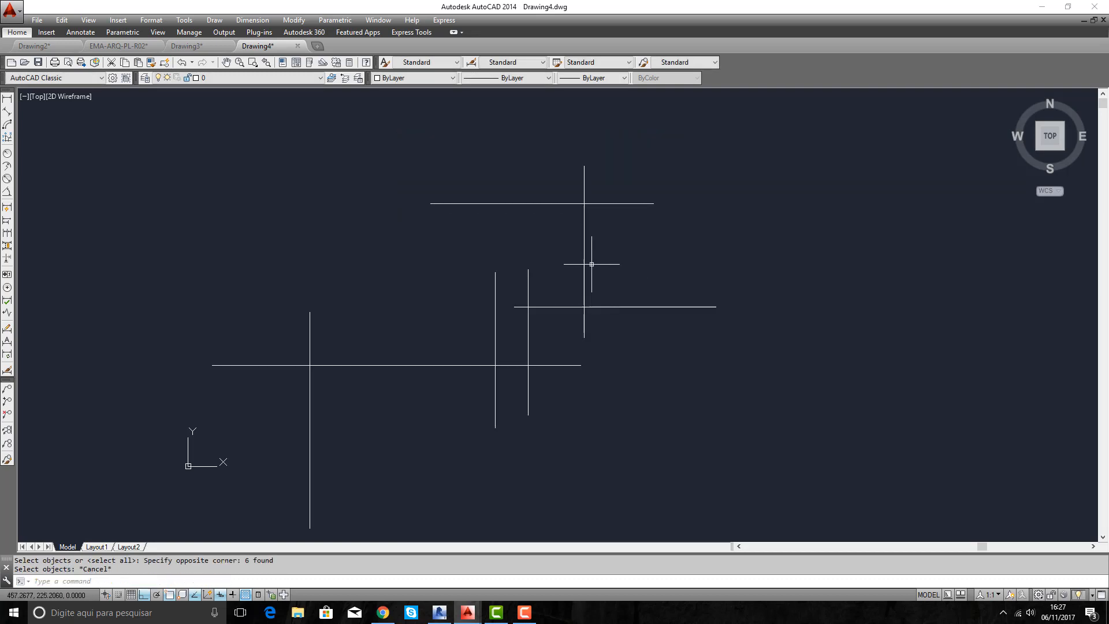
type("ts or")
key("Return")
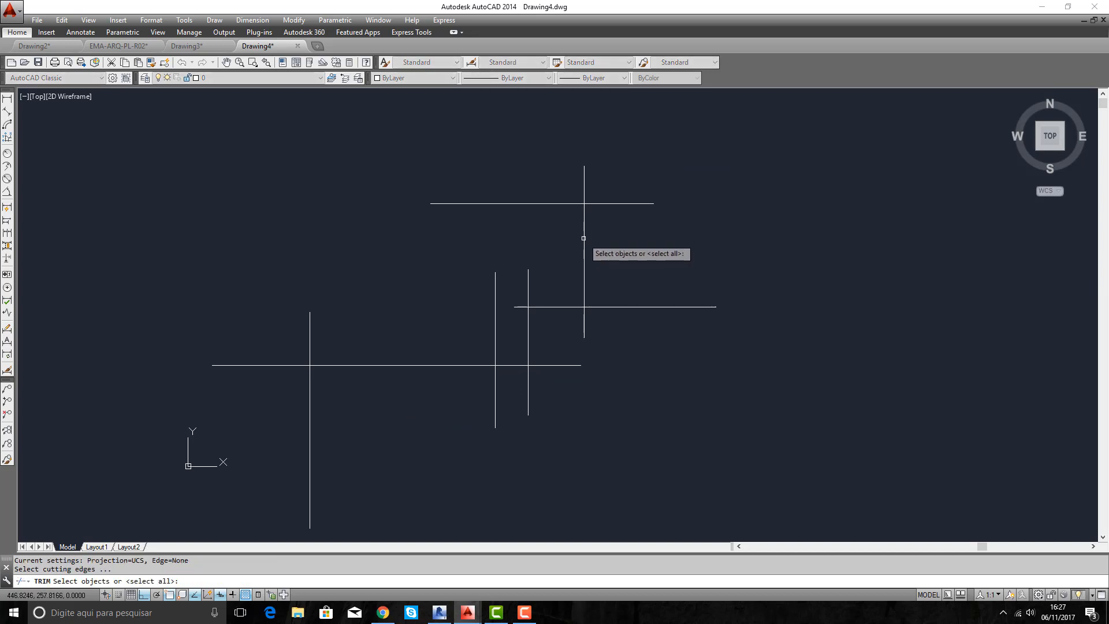
left_click(584, 234)
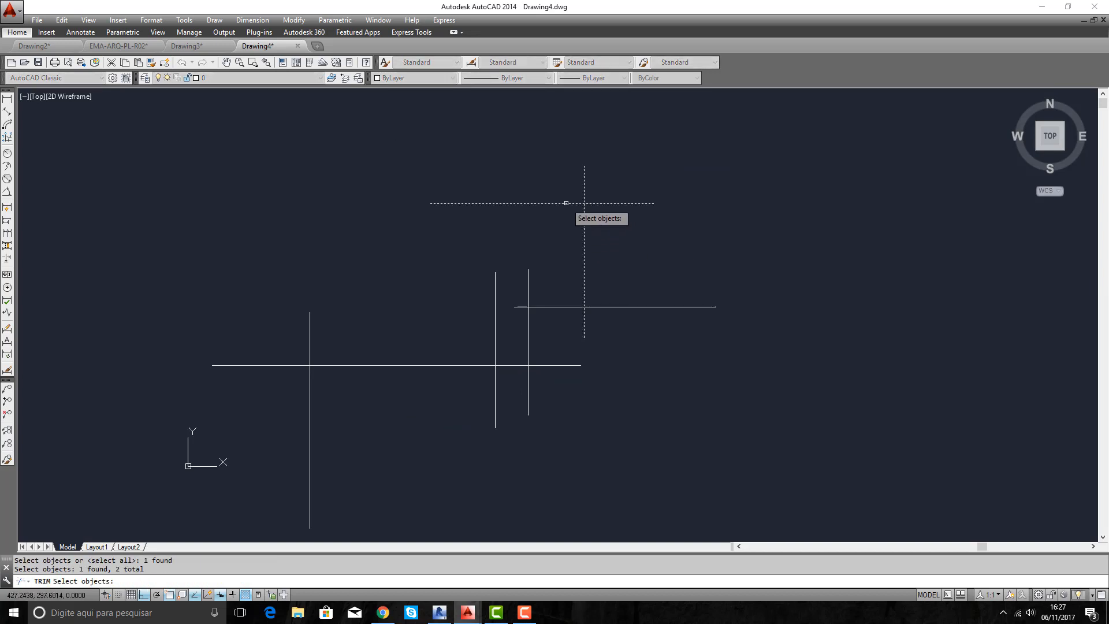
key("Return")
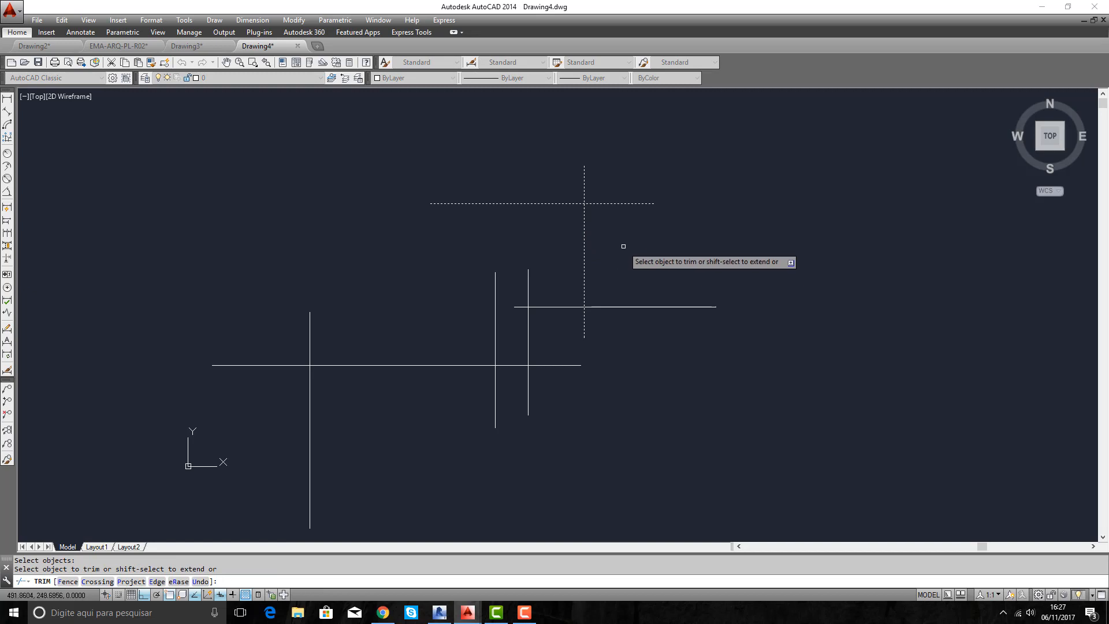
key("Escape")
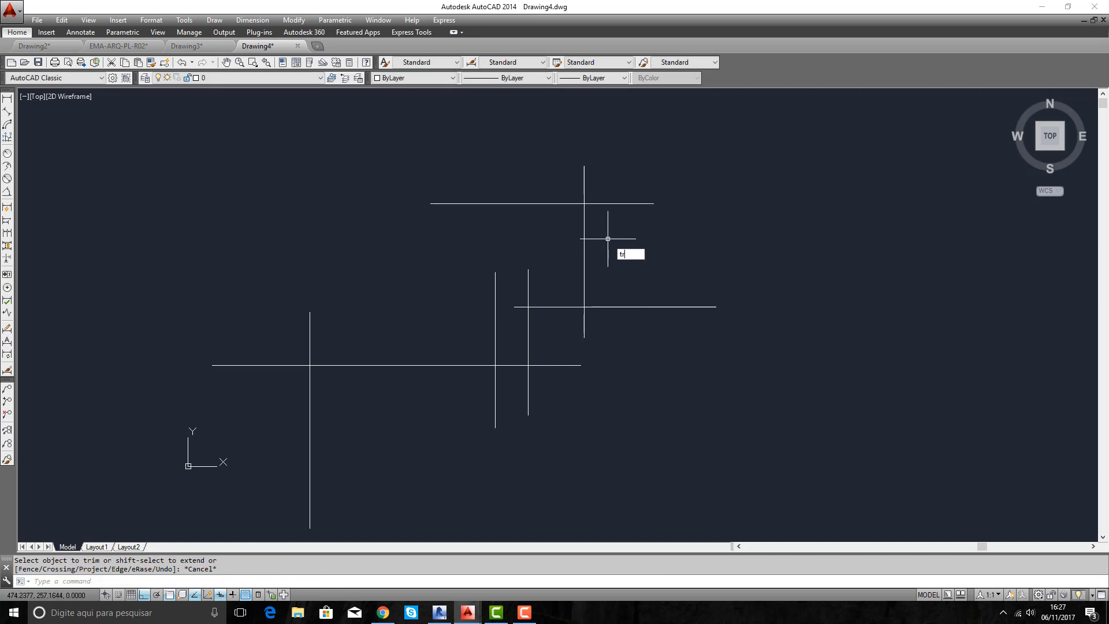
Trim the upper horizontal line and its crossing vertical against each other, removing the portions right of and above the intersection, and undo it
type("tr")
key("Return")
left_click(584, 225)
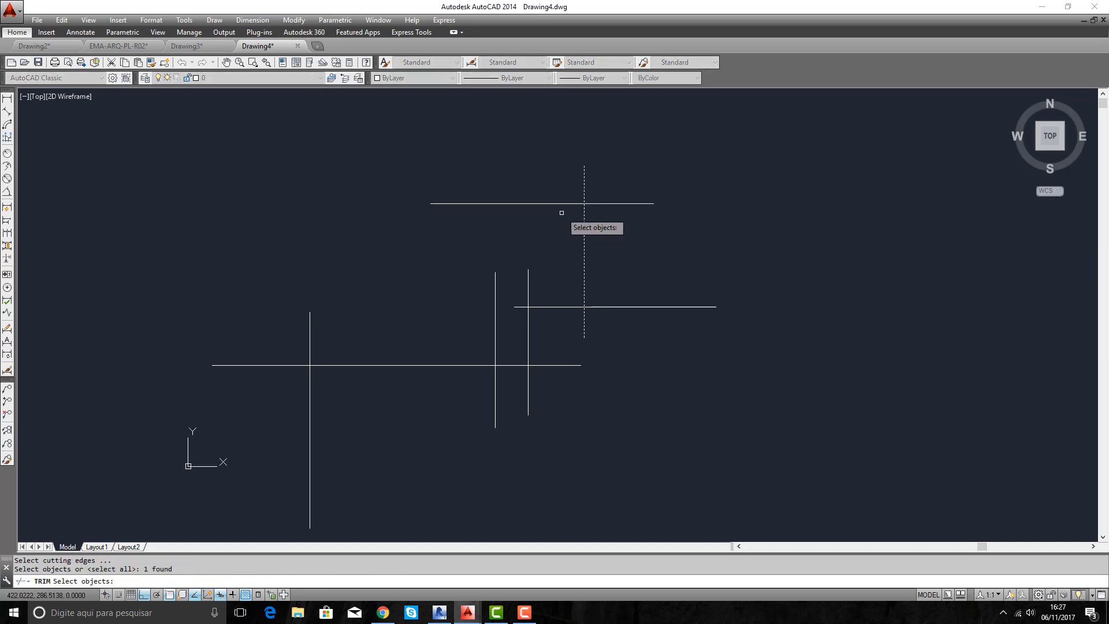
left_click(559, 204)
key("Return")
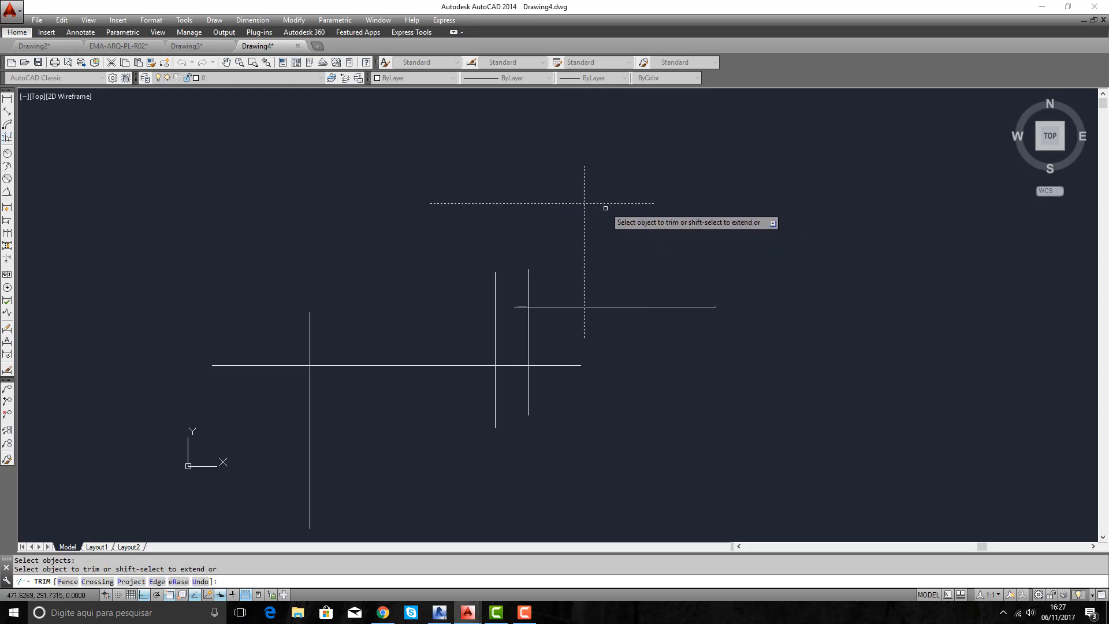
scroll(583, 184, "up", 4)
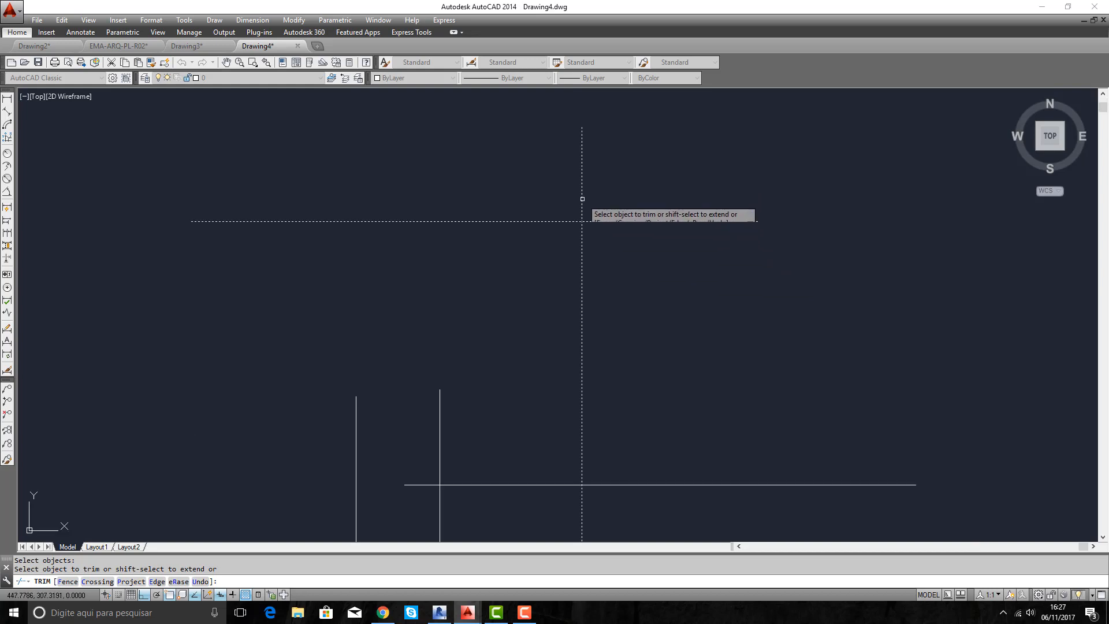
left_click(584, 173)
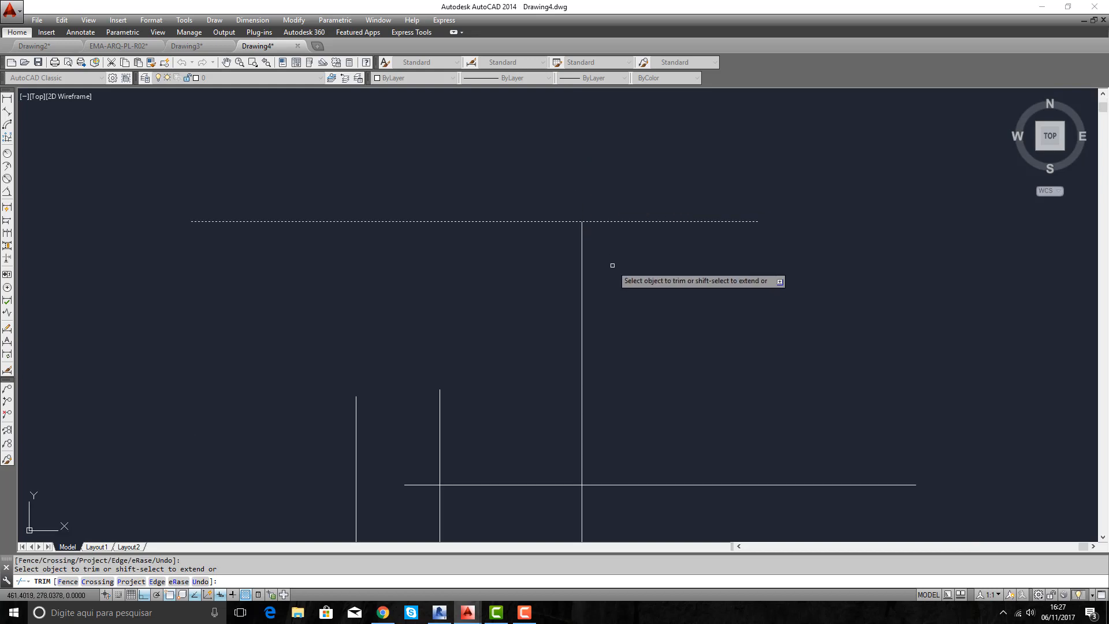
left_click(653, 222)
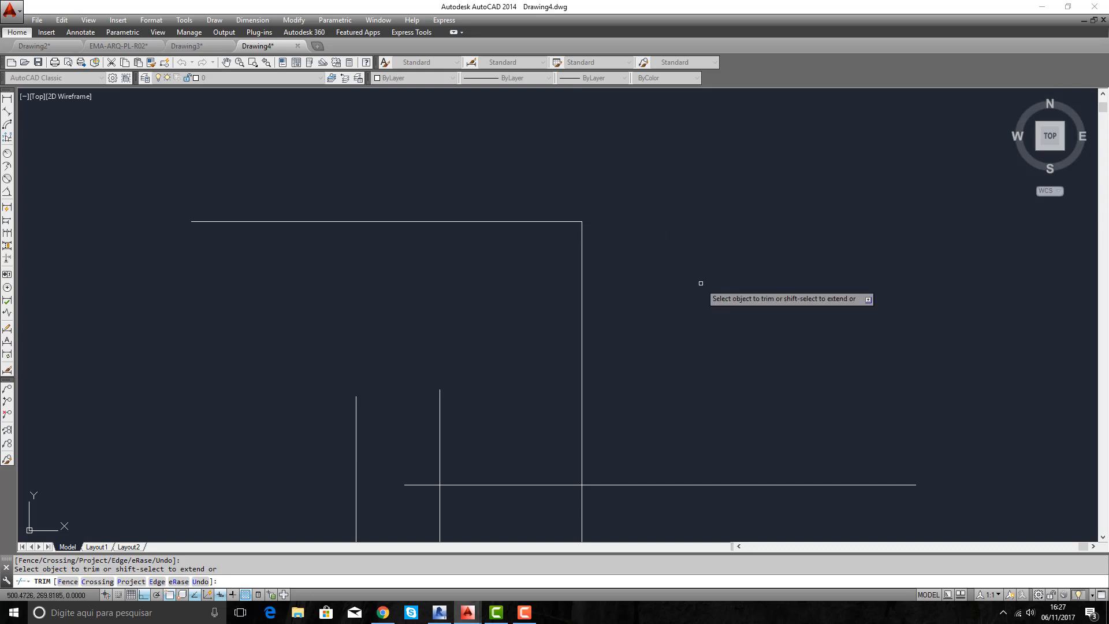
left_click(180, 62)
Trim the same two crossing lines, removing the portions left of and below their intersection, and undo the result
type("t")
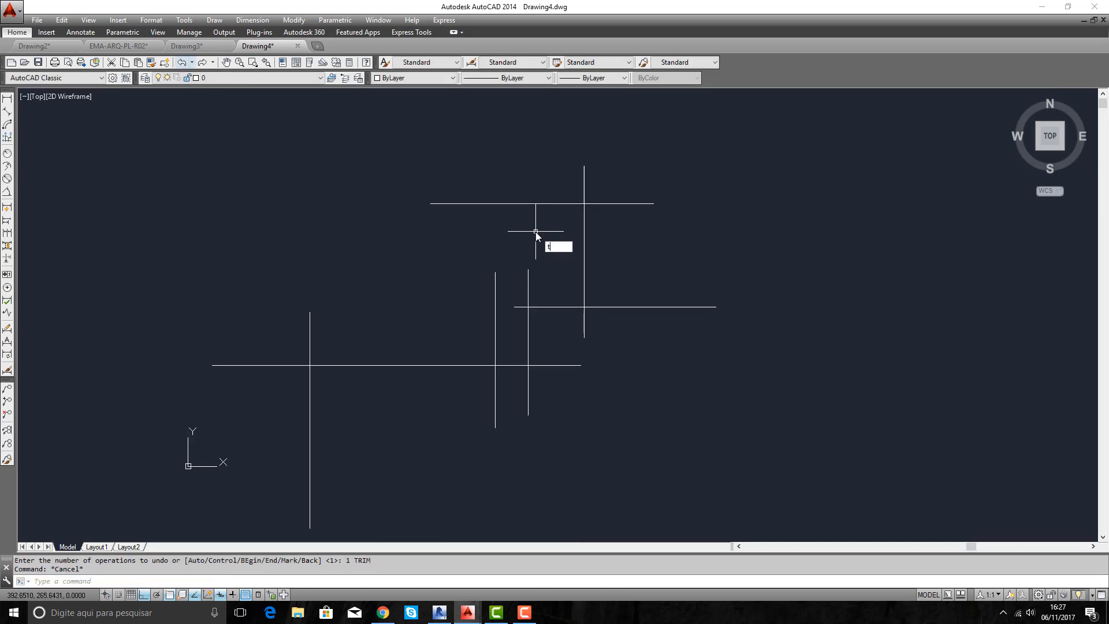
type("r")
key("Return")
left_click_drag(622, 181, 540, 238)
key("Return")
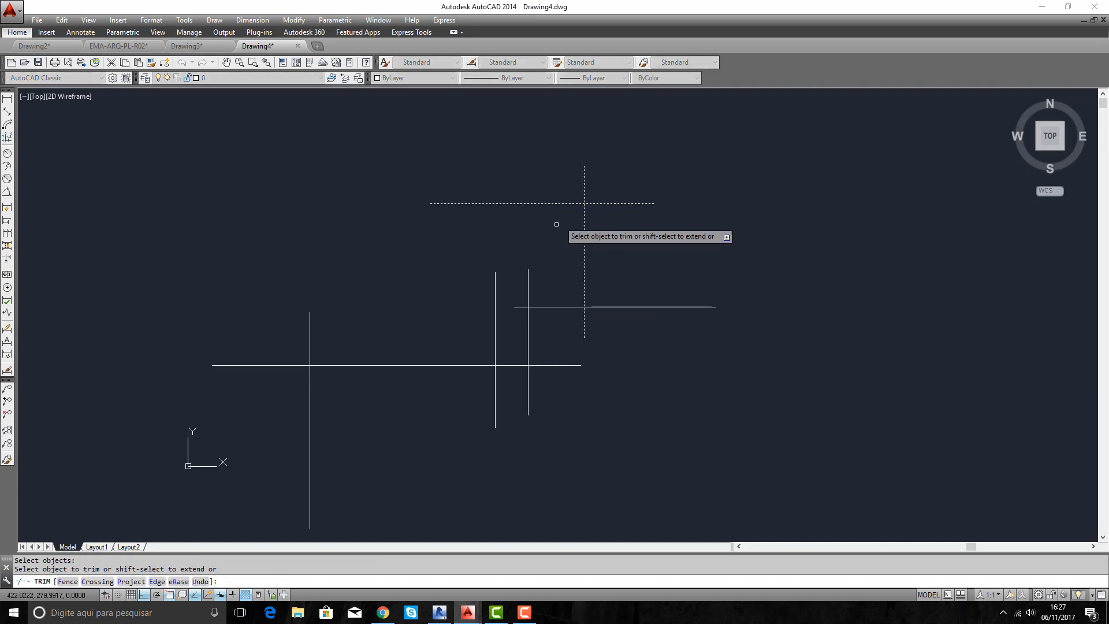
left_click(565, 203)
left_click(585, 241)
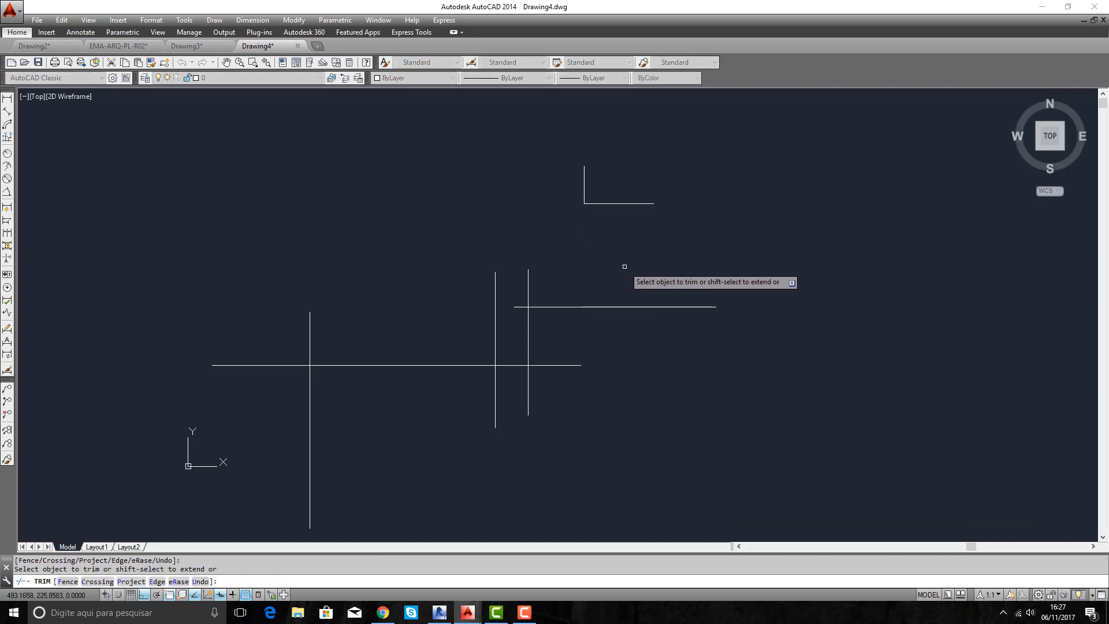
key("Escape")
left_click(181, 63)
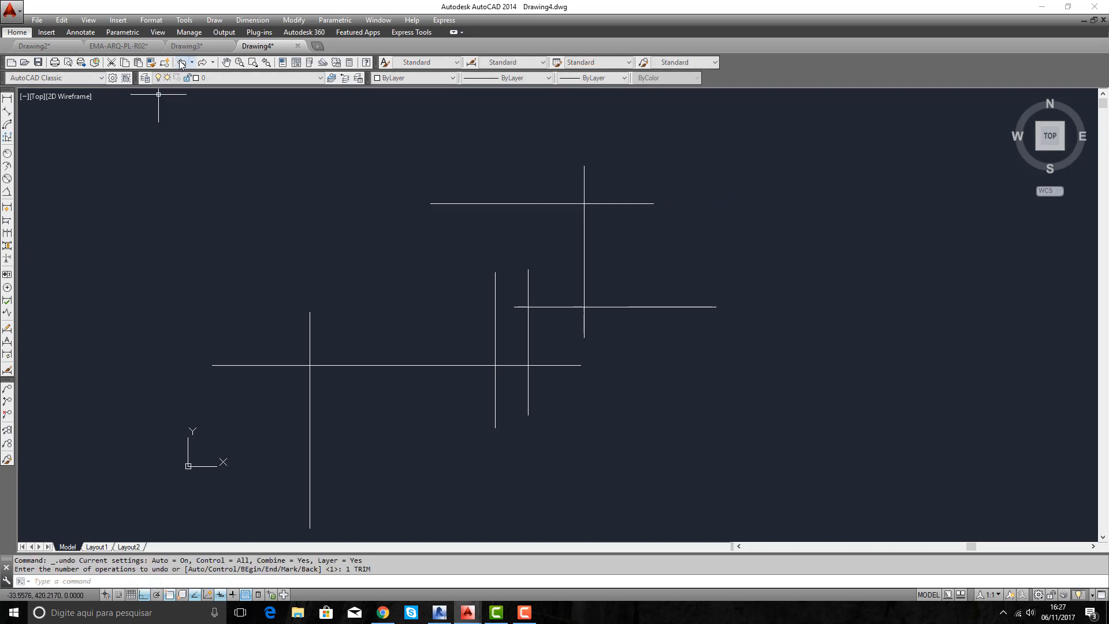
scroll(598, 250, "up", 4)
scroll(597, 251, "down", 4)
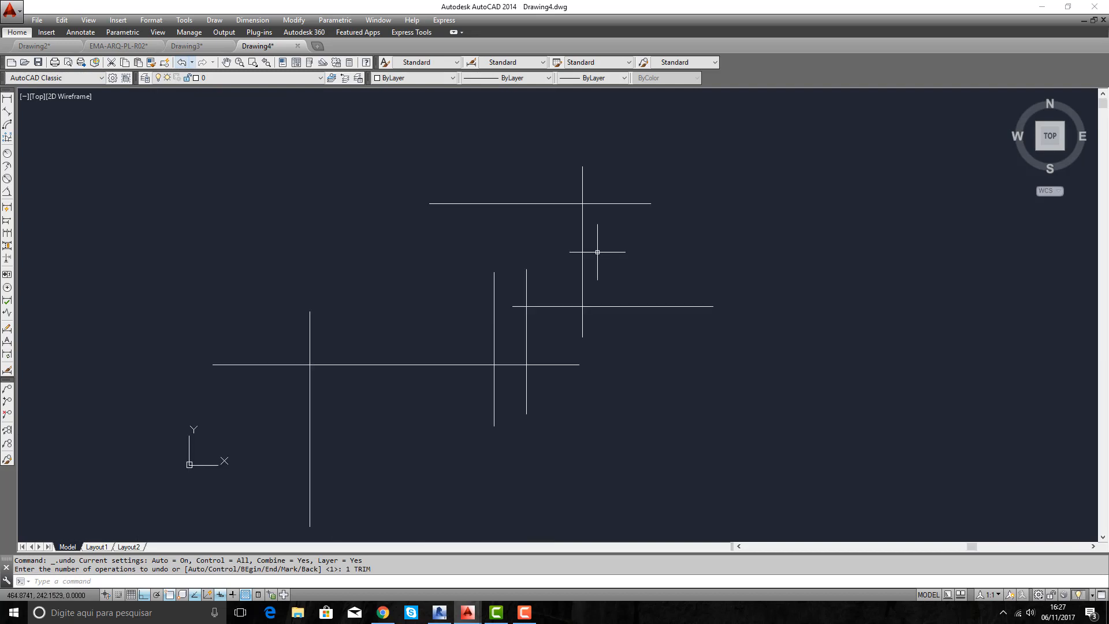
key("Escape")
mouse_move(598, 260)
middle_mouse_down()
mouse_move(582, 320)
mouse_move(584, 278)
middle_mouse_up()
scroll(581, 319, "up", 2)
key("Escape")
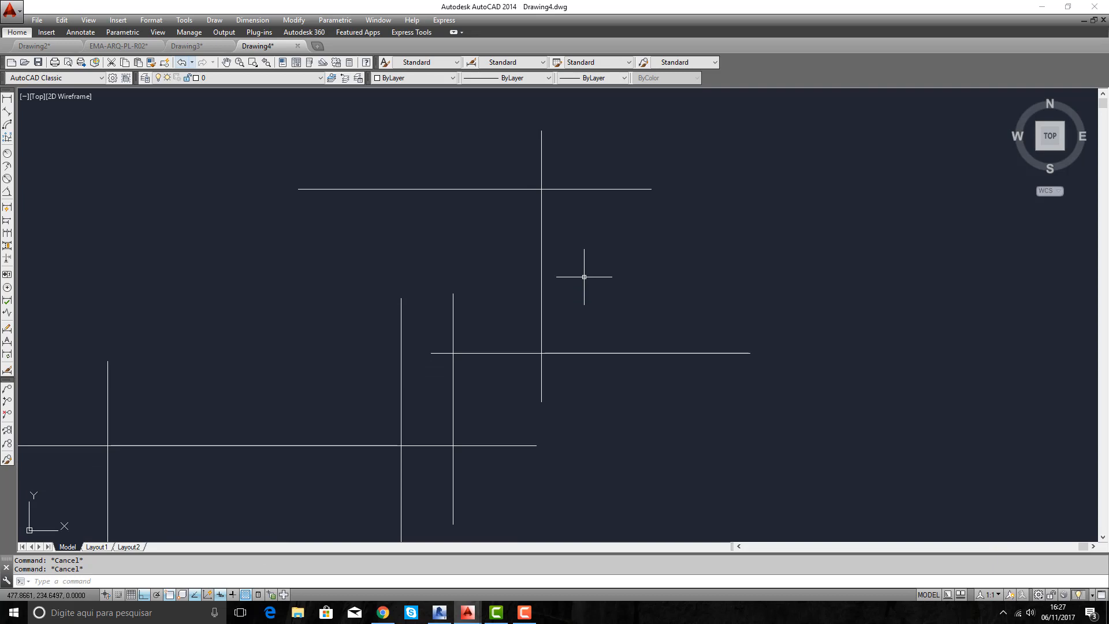
key("Return")
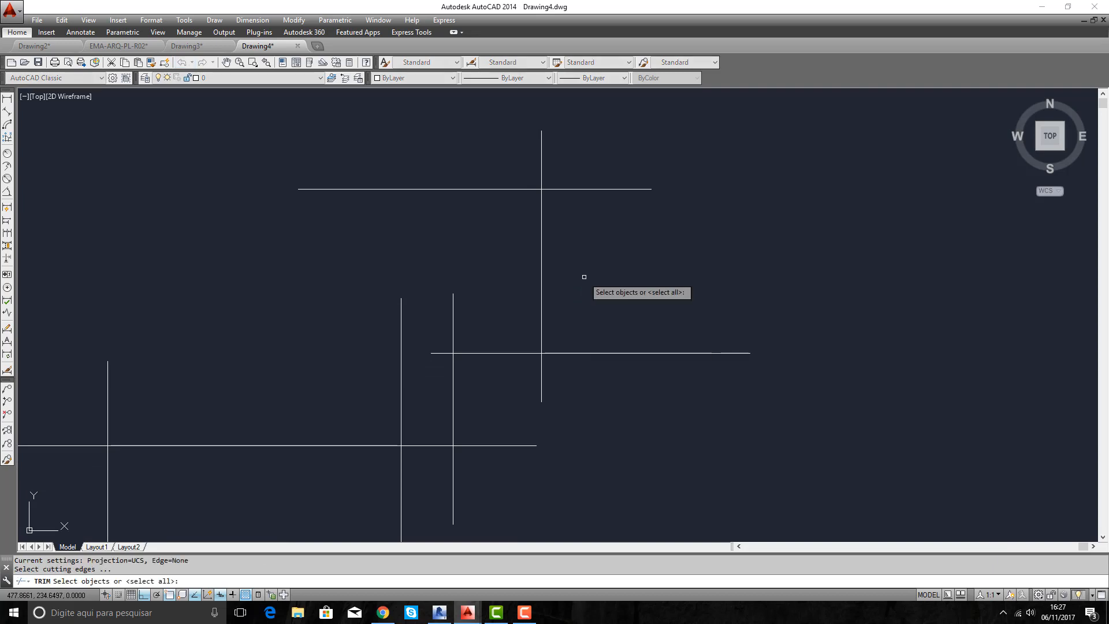
left_click(729, 132)
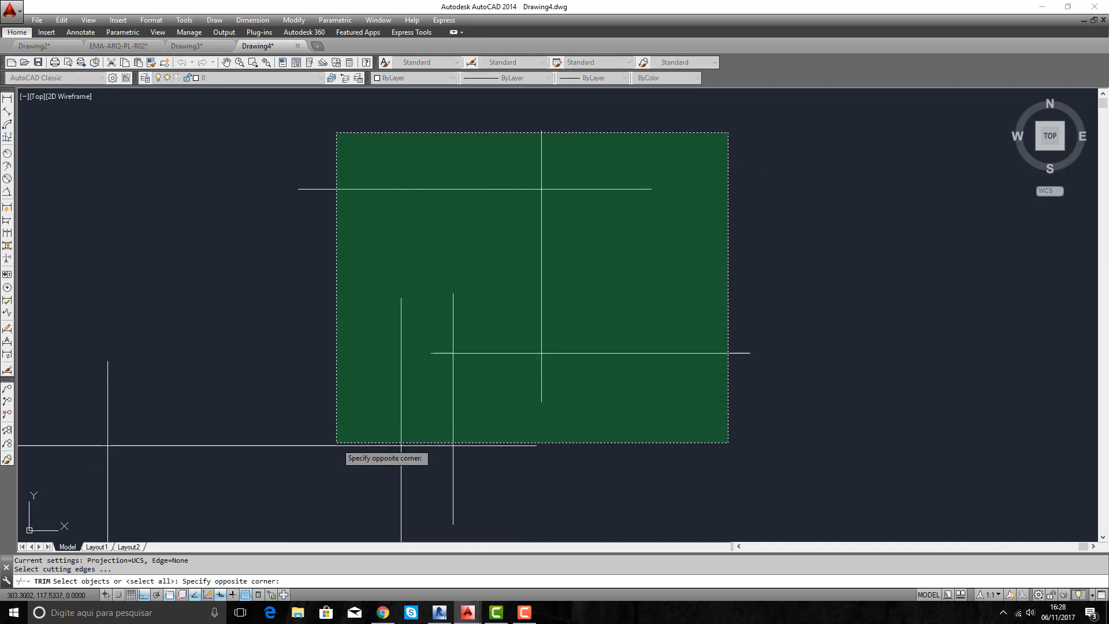
left_click(61, 510)
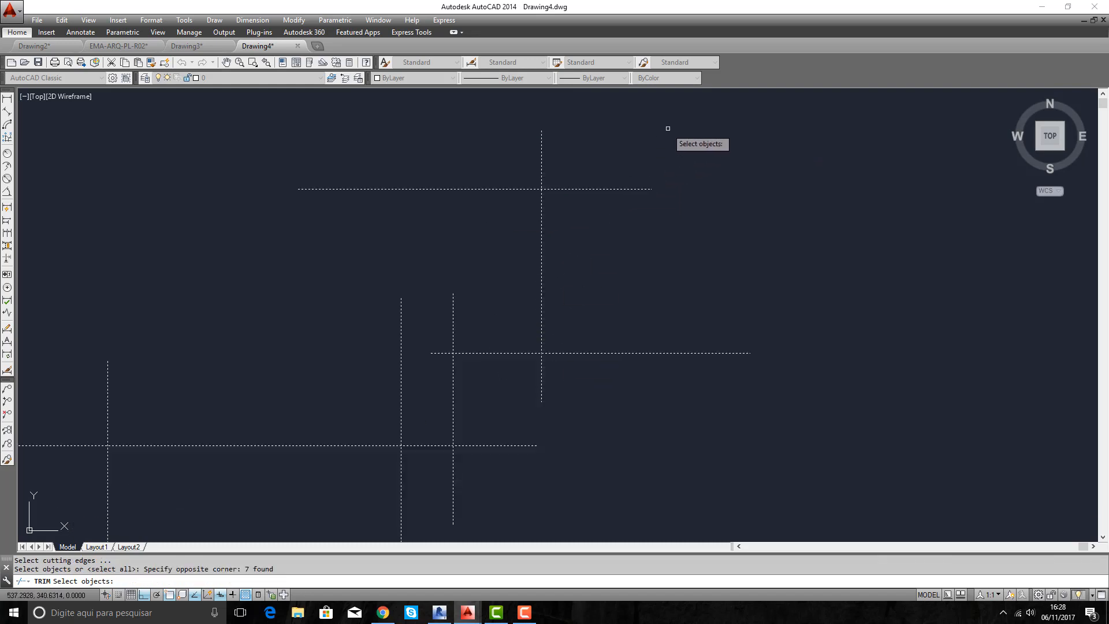
key("Escape")
key("Escape")
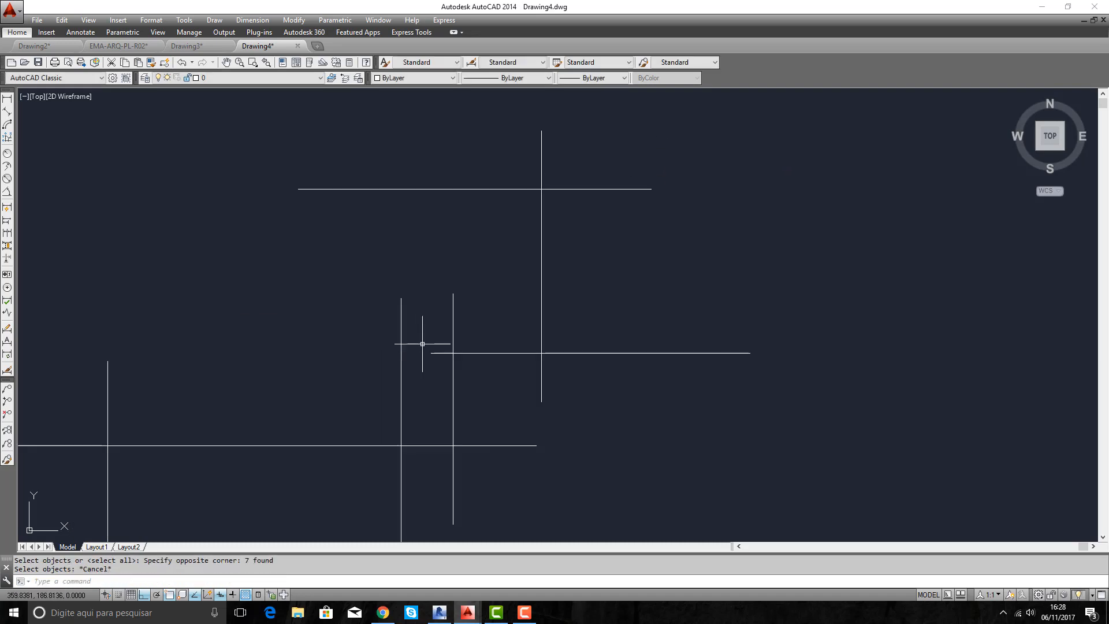
Trim the connecting segments between the two middle vertical lines and their crossing horizontals, using all seven lines as cutting edges
type("ts or")
key("Return")
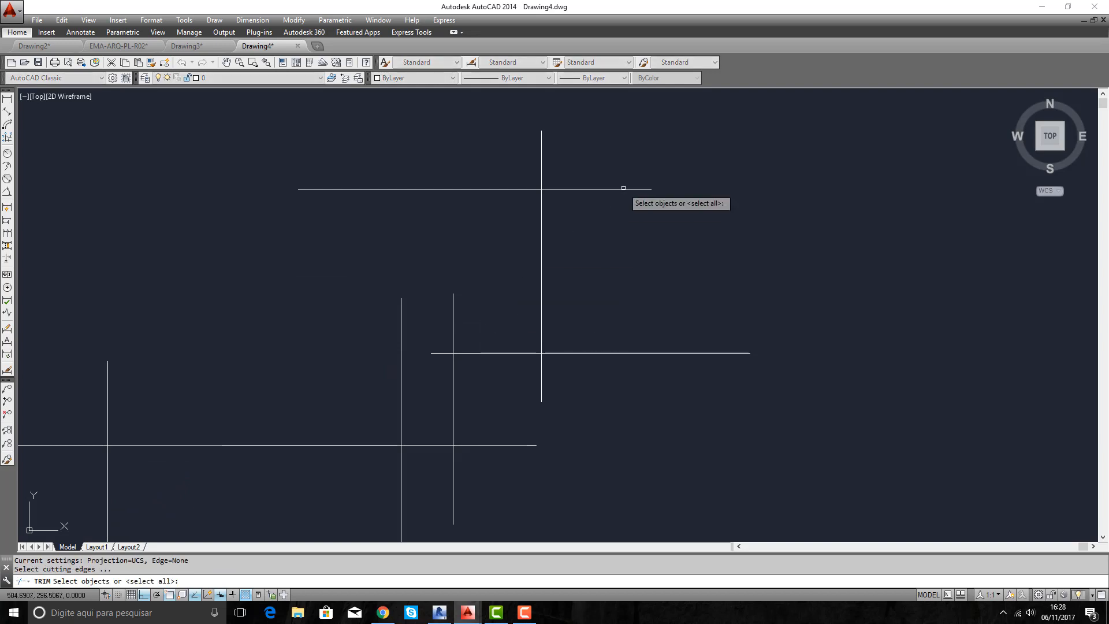
left_click(636, 147)
left_click(49, 487)
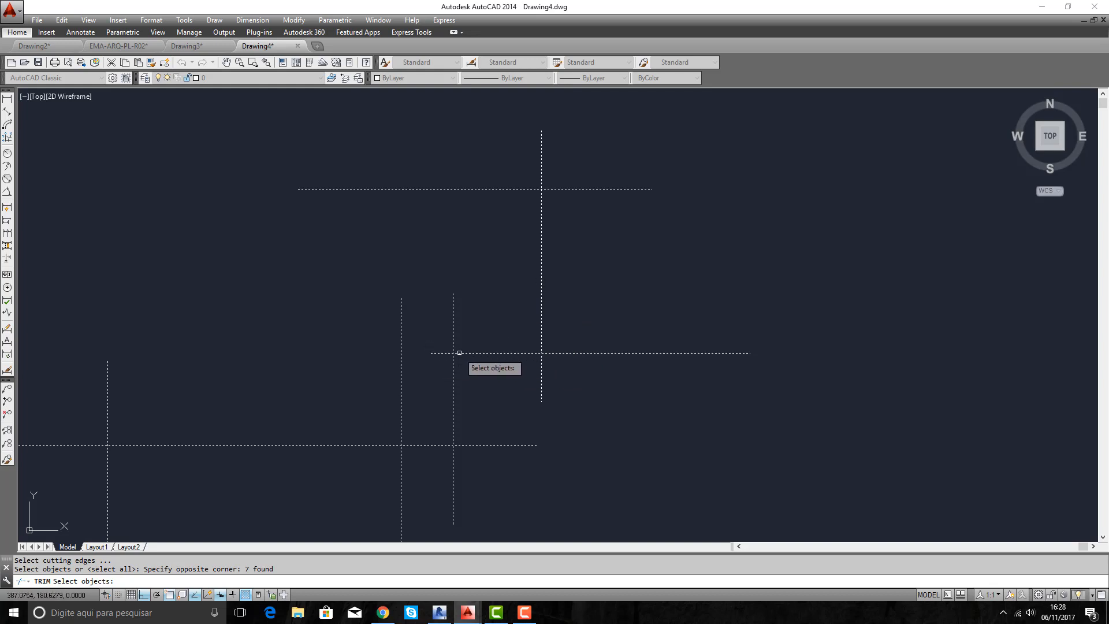
left_click(502, 353)
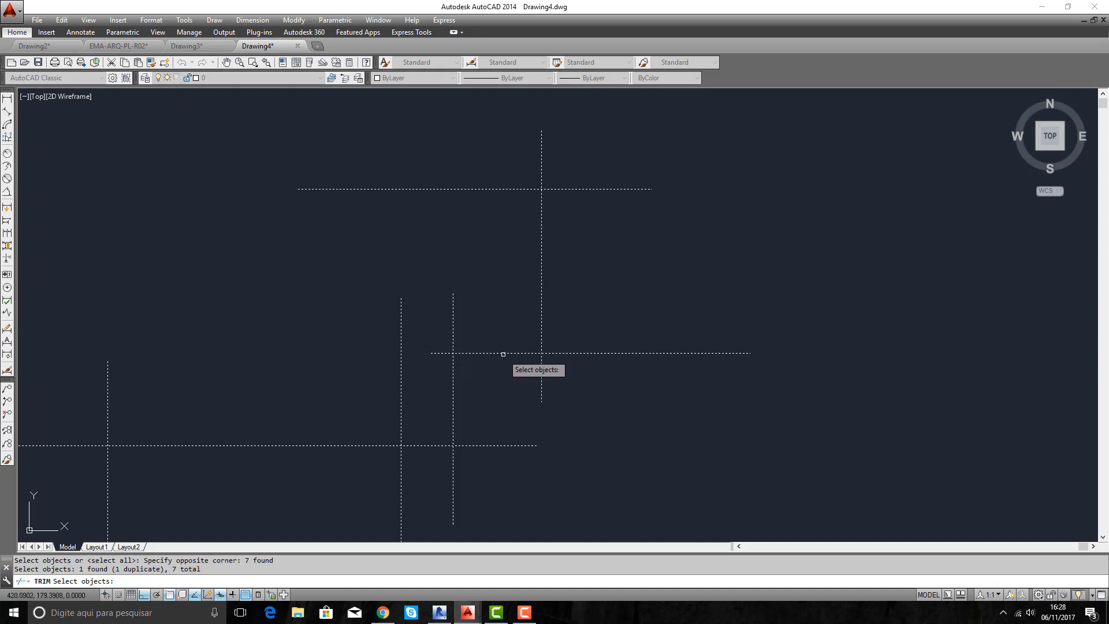
left_click(502, 353)
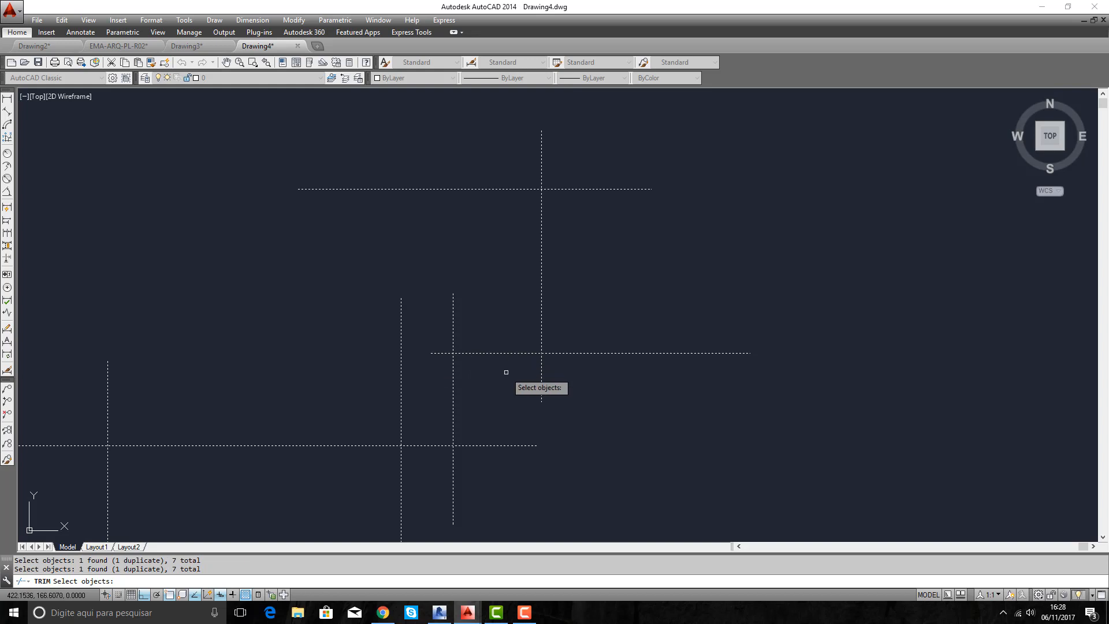
key("Return")
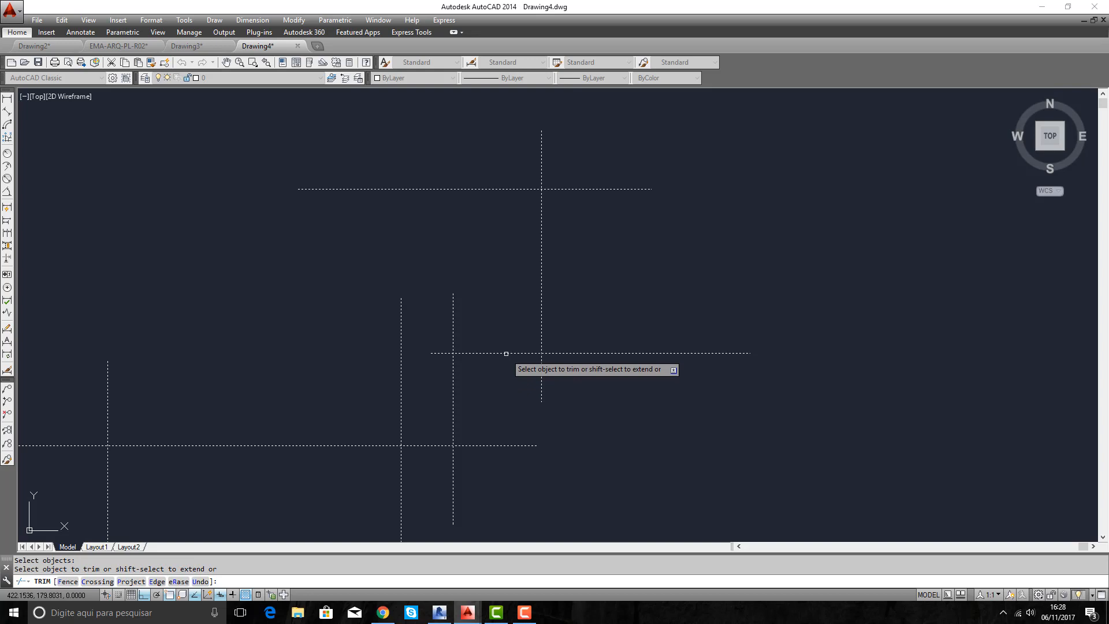
left_click(506, 353)
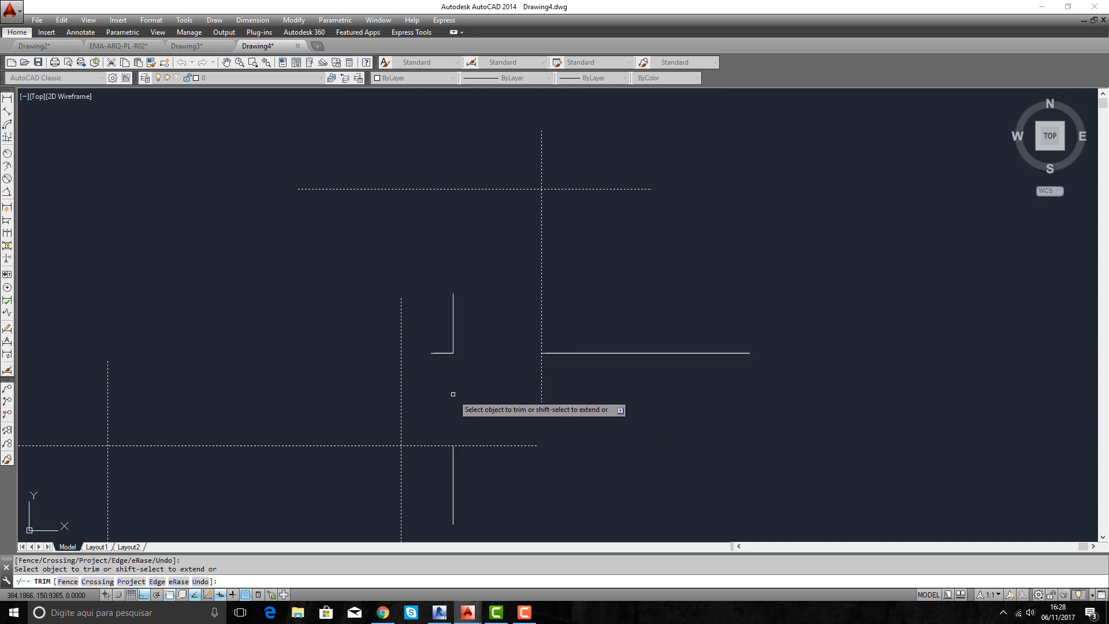
left_click(428, 445)
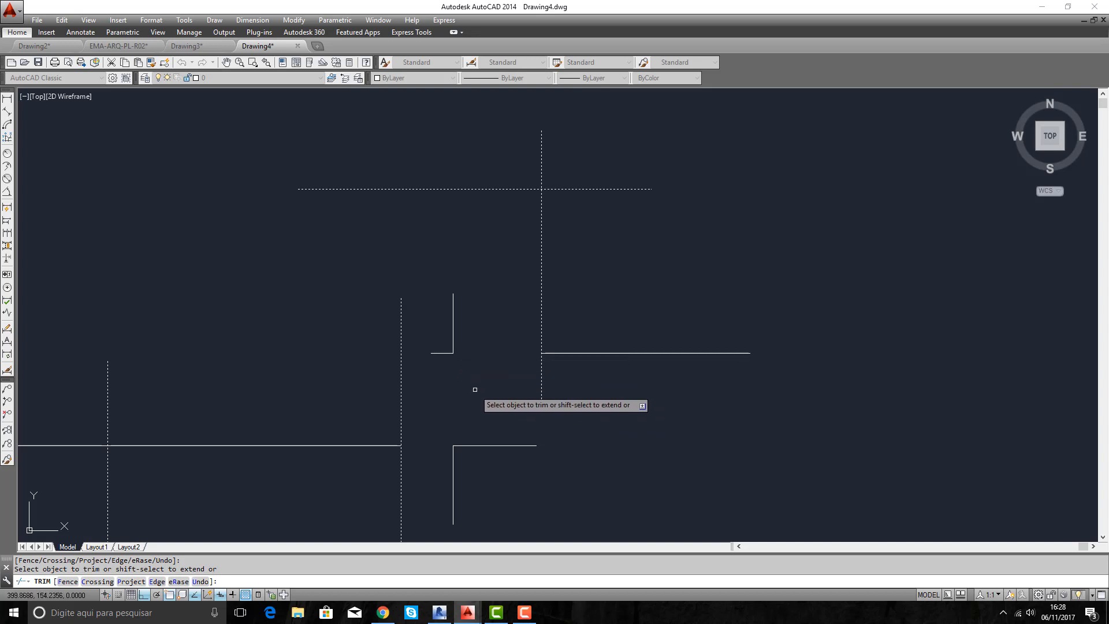
key("Escape")
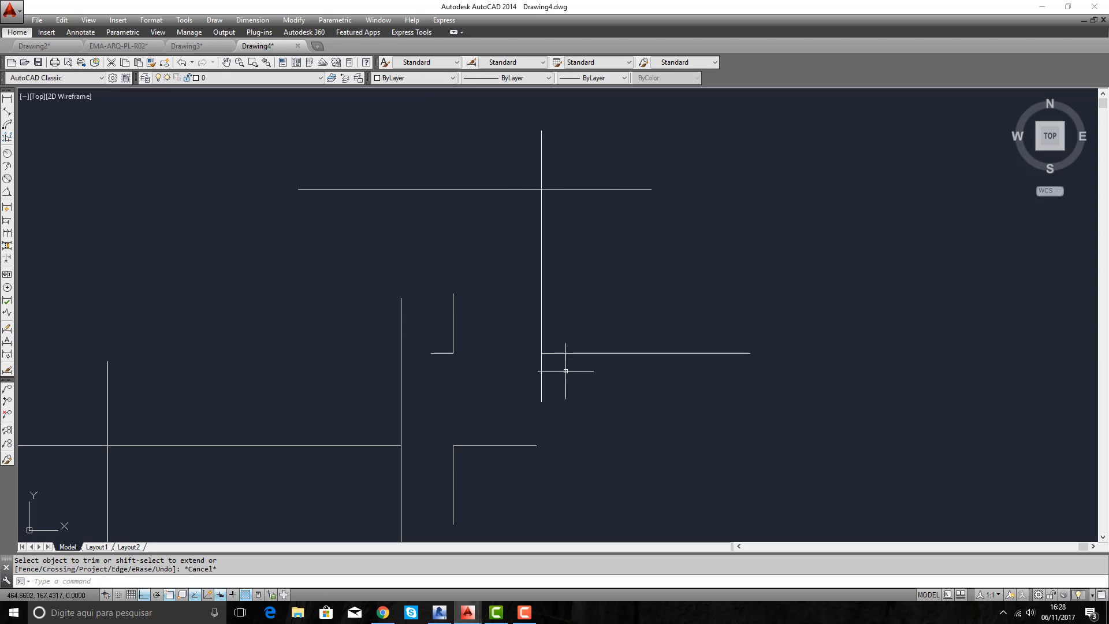
Try to trim the short horizontal stub beside the small upper corner, using the surrounding lines as cutting edges
key("Escape")
type("tr")
key("Return")
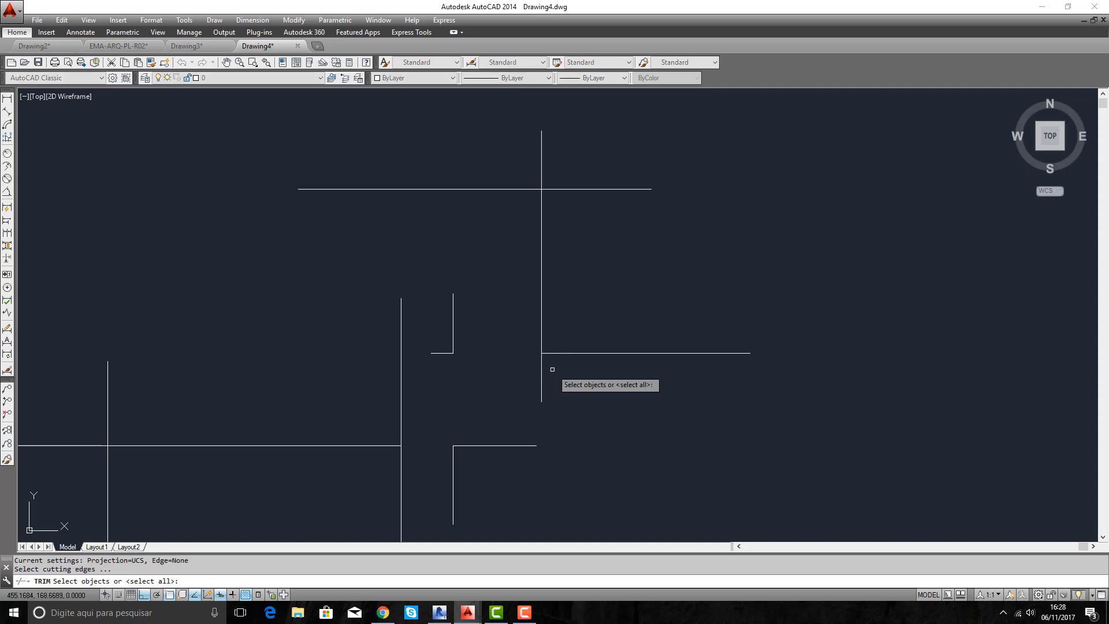
left_click(818, 139)
left_click(223, 531)
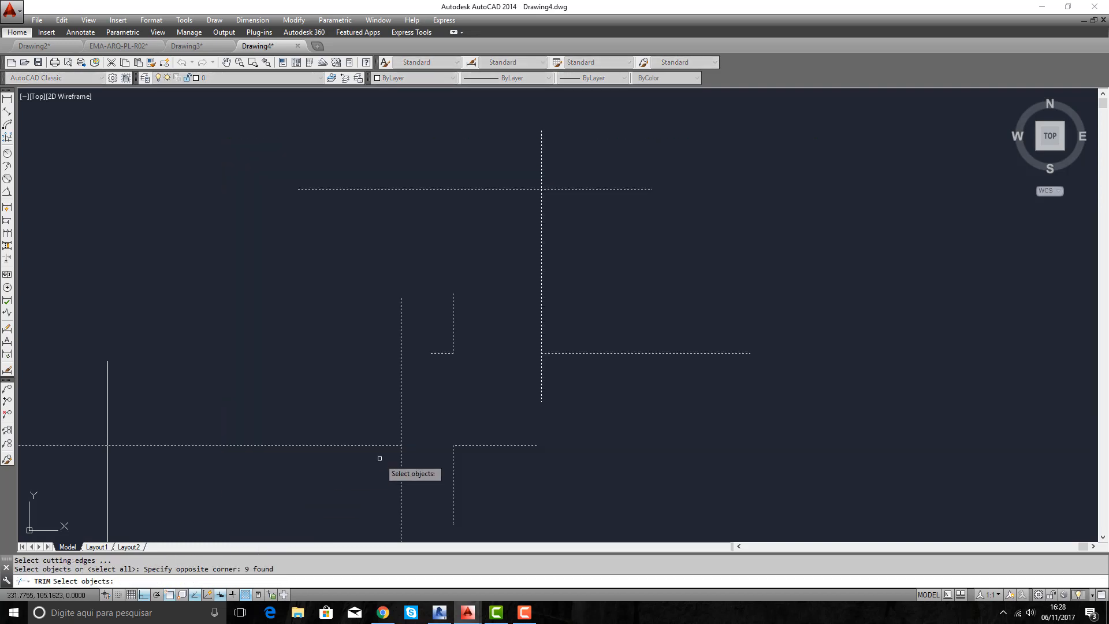
key("Return")
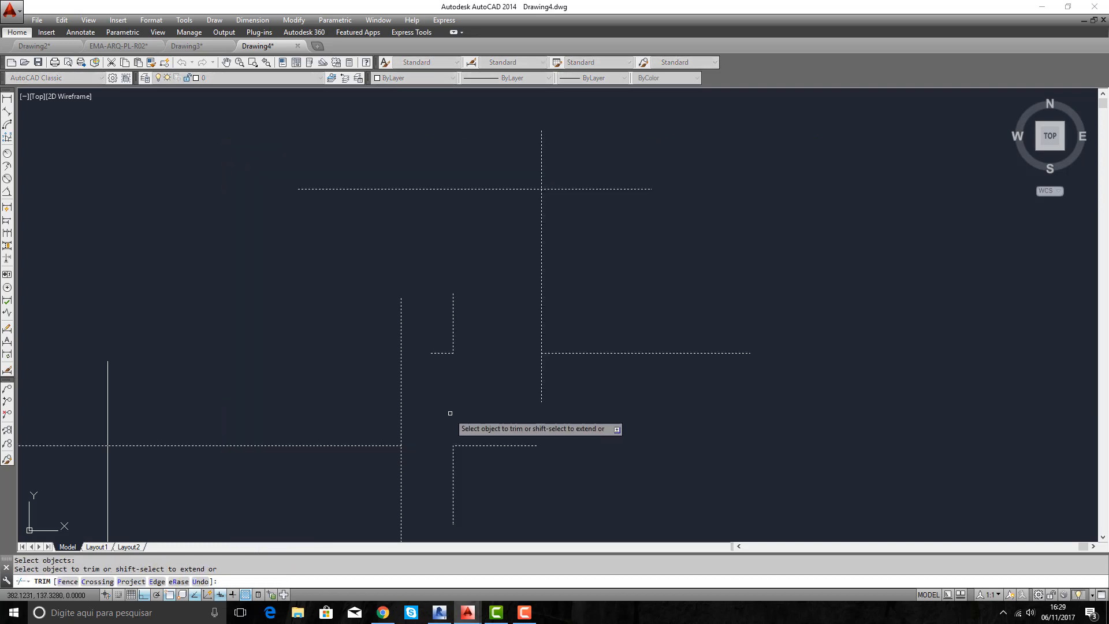
left_click(441, 353)
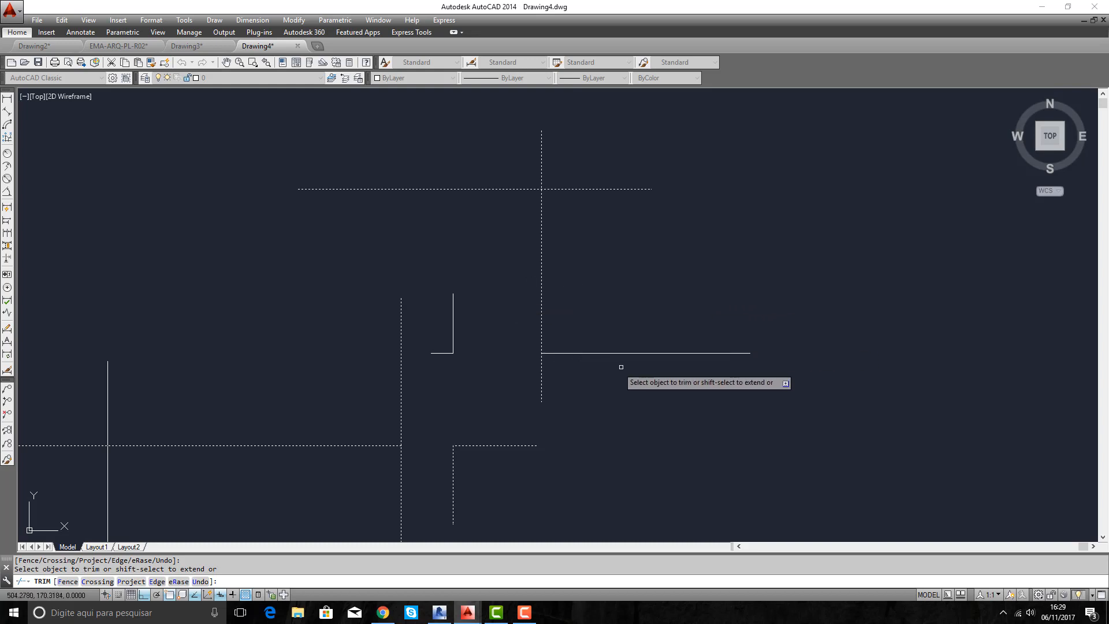
middle_click_drag(440, 420, 479, 338)
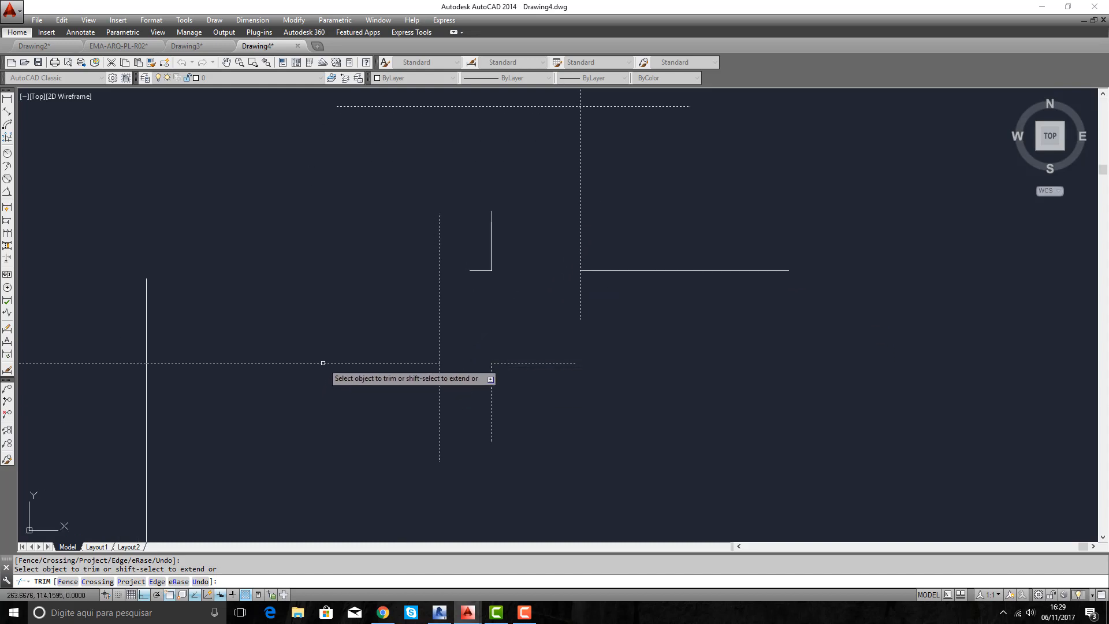
key("Escape")
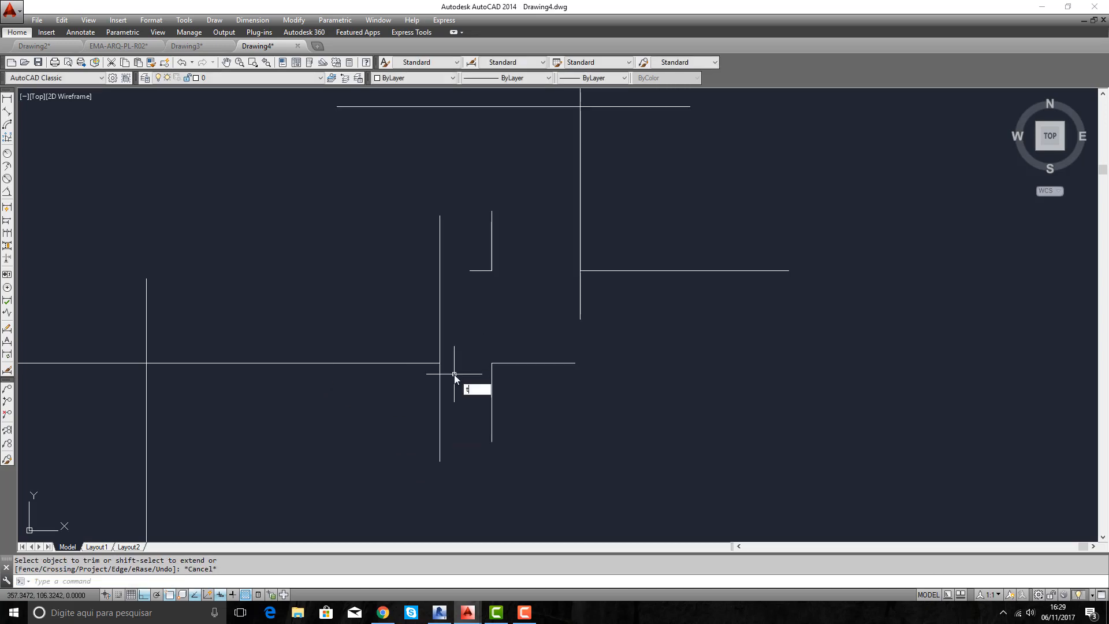
Trim the lower horizontal line between the far-left vertical and the next vertical, using all lines as cutting edges
type("tr")
key("Return")
scroll(606, 247, "down", 2)
left_click(694, 133)
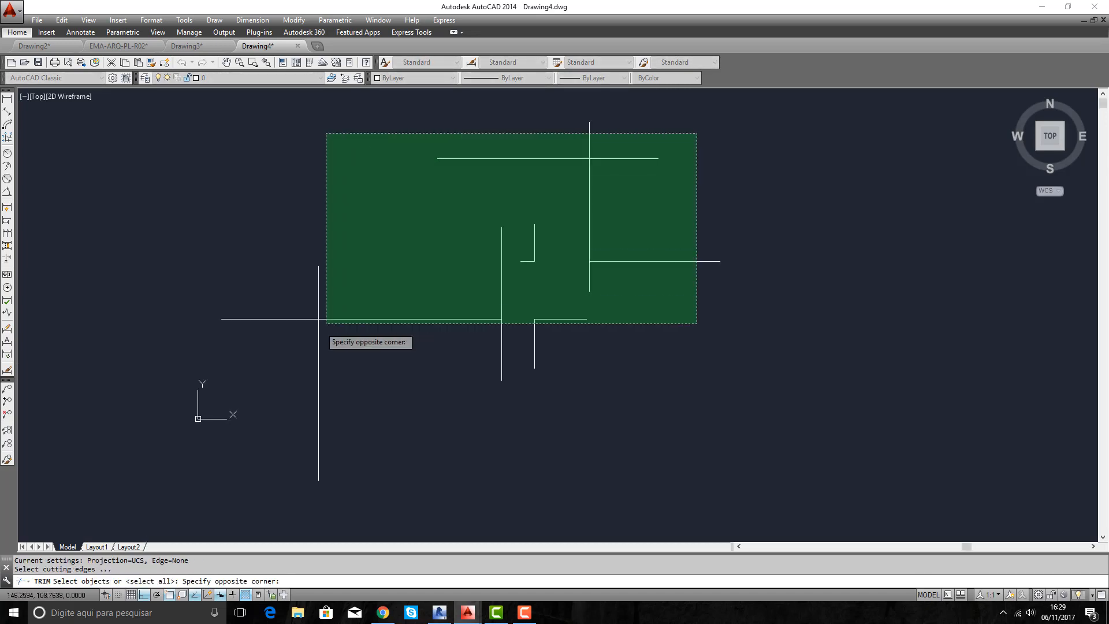
left_click(211, 403)
key("Return")
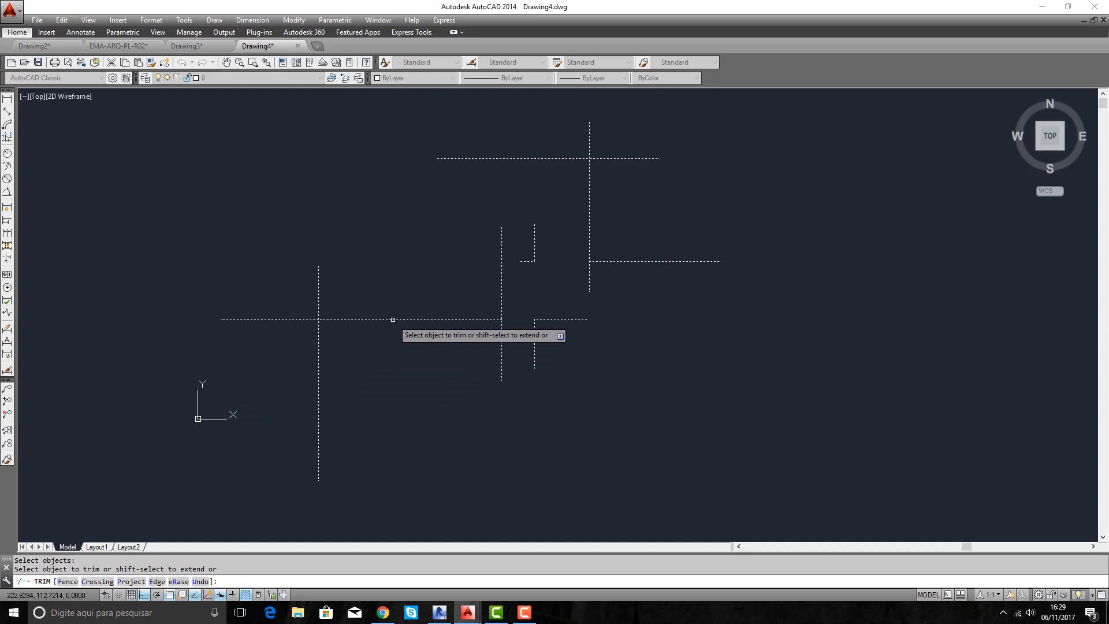
left_click(391, 319)
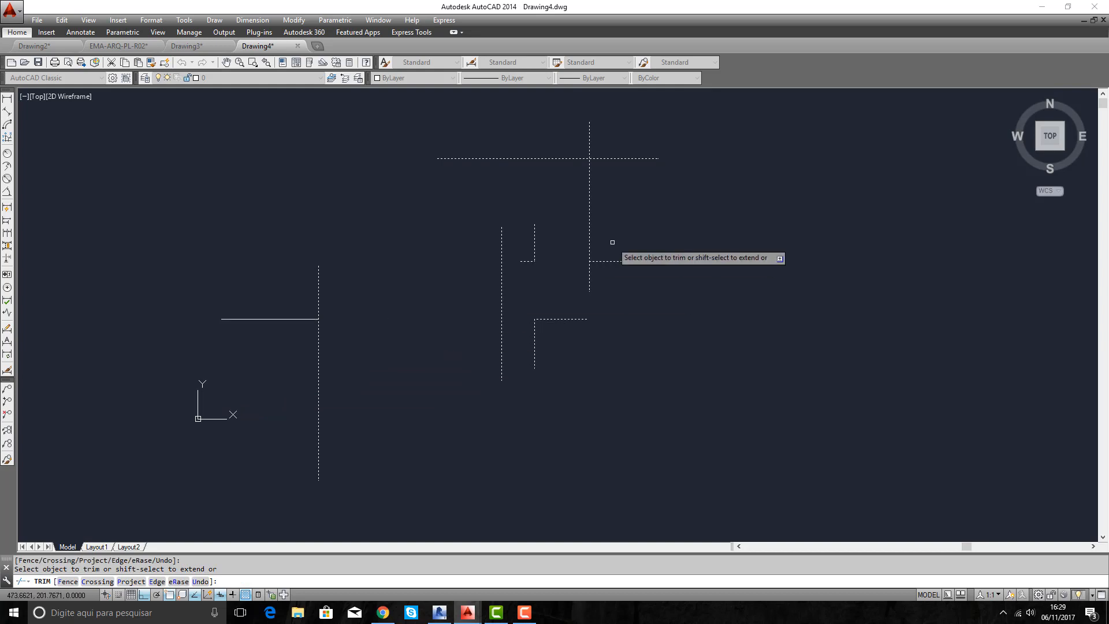
middle_click_drag(623, 242, 525, 323)
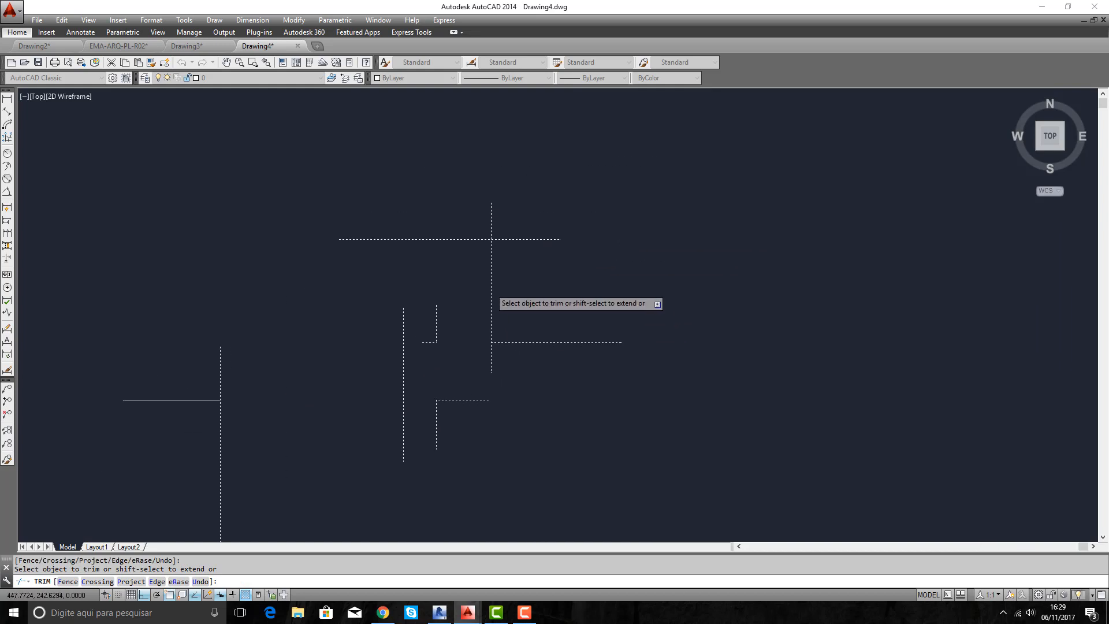
scroll(497, 300, "up", 1)
scroll(501, 291, "down", 2)
key("Escape")
key("Escape")
Draw two parallel vertical lines in the empty area above the far-left vertical line
type("l")
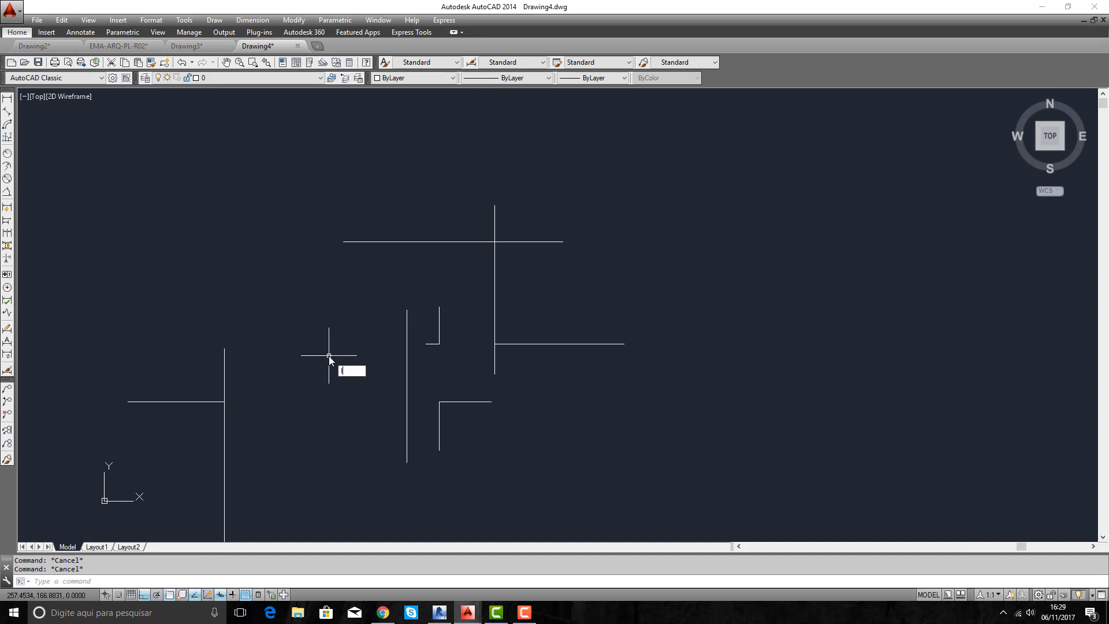
key("Return")
left_click(211, 293)
key("Return")
key("Return")
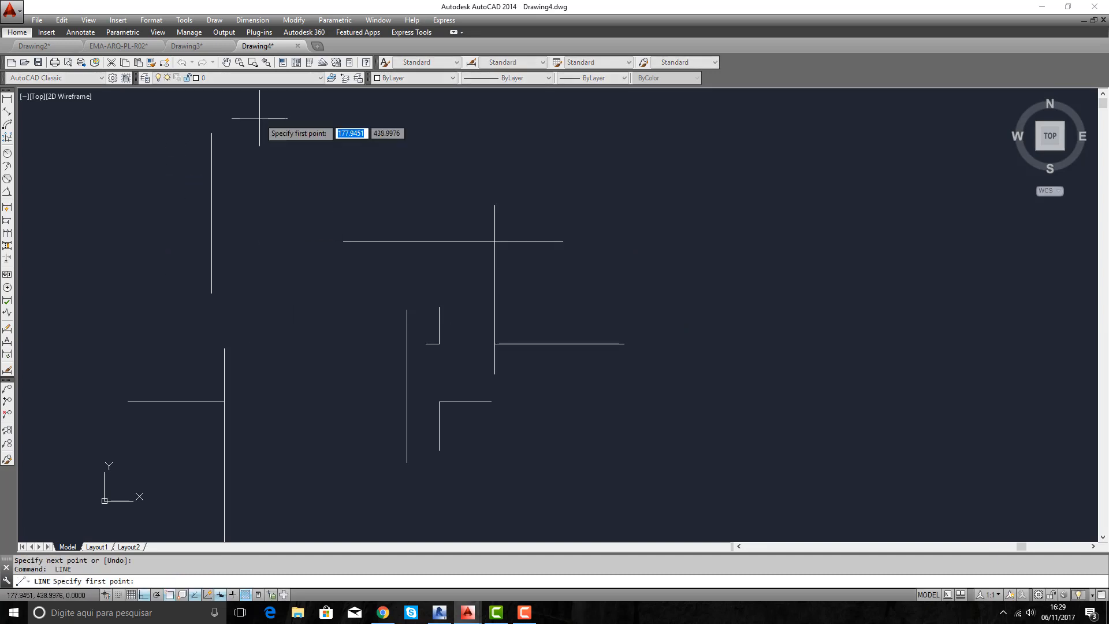
left_click(259, 118)
left_click(260, 291)
key("Return")
Draw two parallel horizontal lines crossing both new vertical lines to form a grid with a central square
key("Return")
left_click(166, 167)
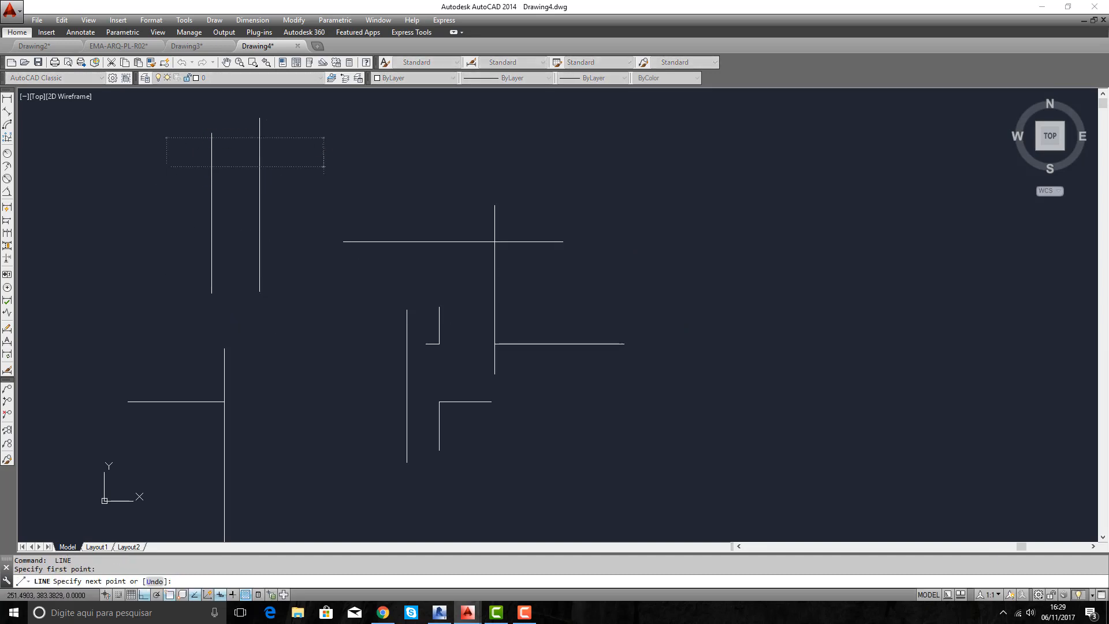
left_click(323, 167)
key("Return")
key("Return")
left_click(172, 212)
left_click(286, 212)
key("Escape")
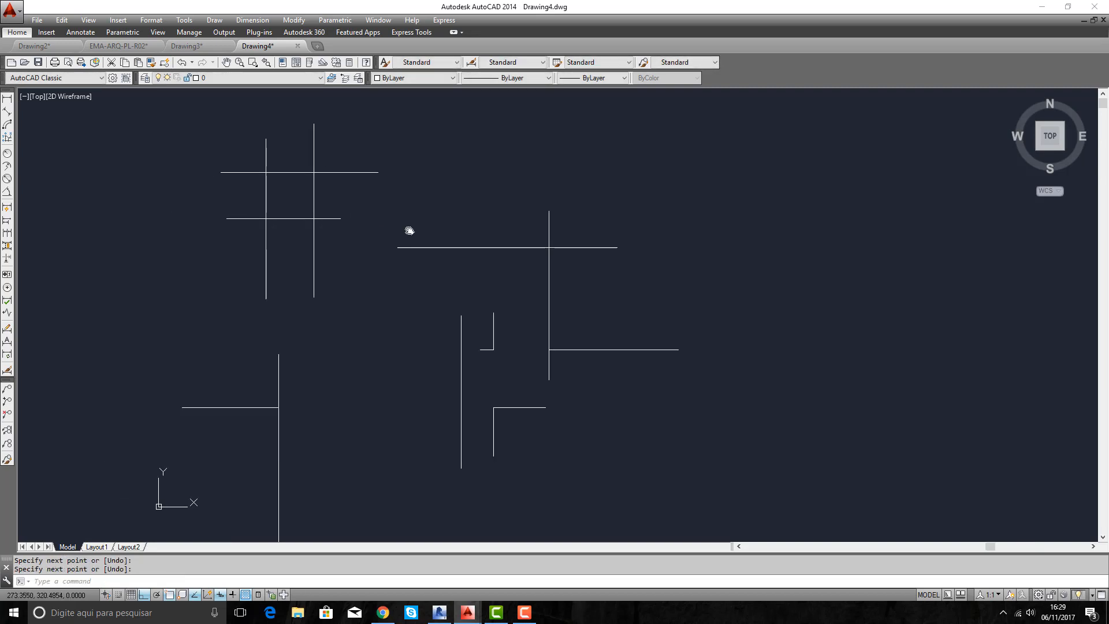
Trim away the four sides of the grid's central square, using its four lines as cutting edges, leaving four open corners
scroll(384, 214, "up", 4)
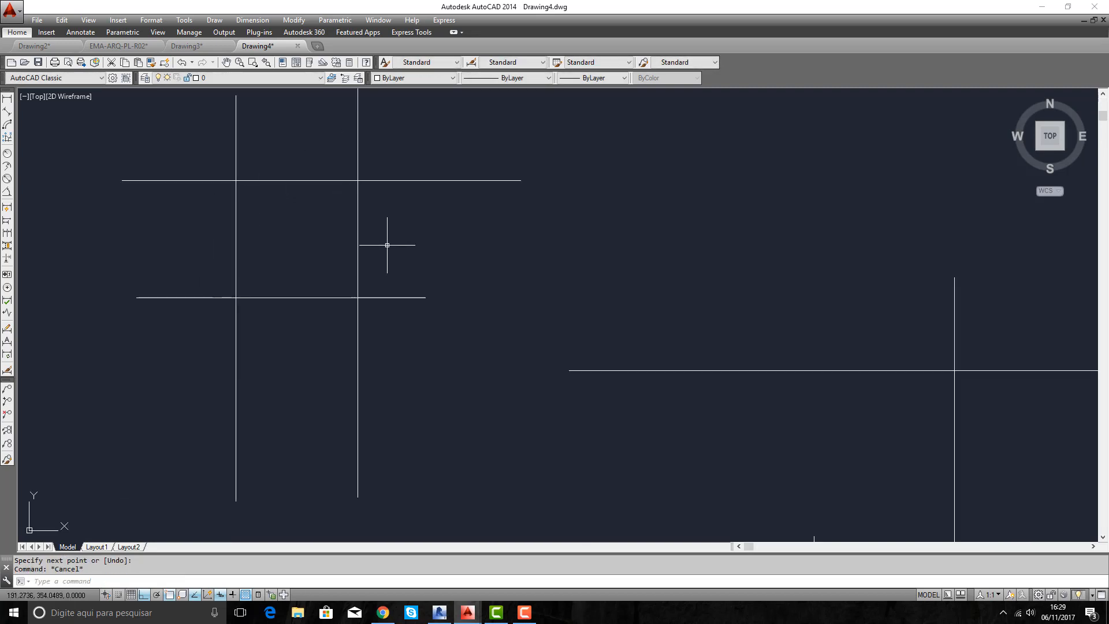
scroll(317, 258, "down", 5)
middle_click_drag(317, 258, 421, 285)
scroll(428, 287, "up", 4)
key("Escape")
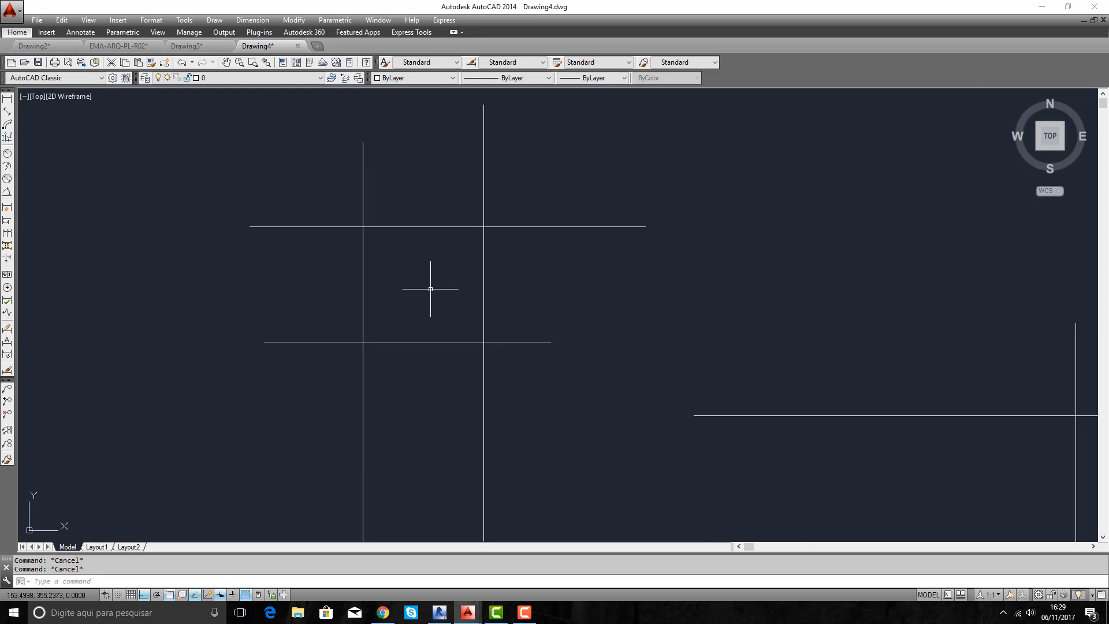
right_click(431, 293)
key("Escape")
key("Return")
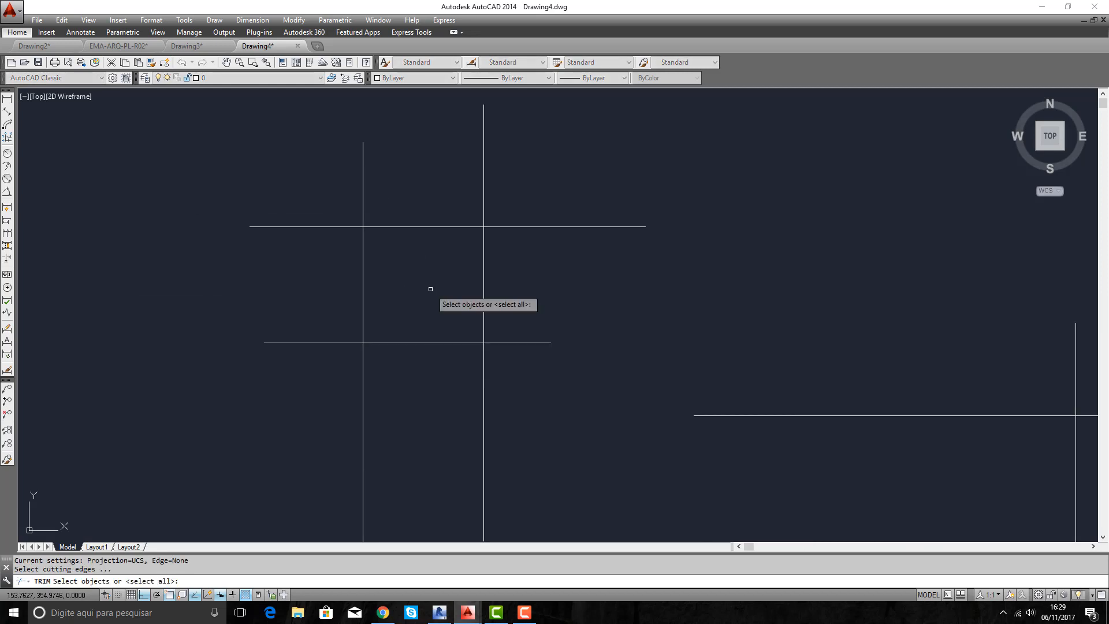
left_click(586, 151)
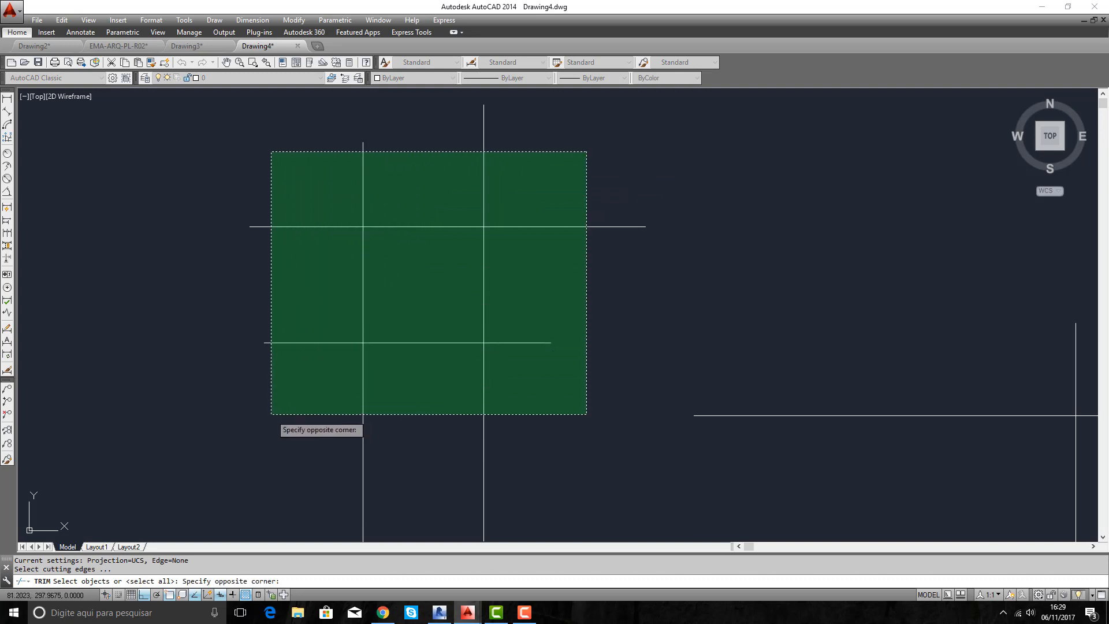
left_click(257, 431)
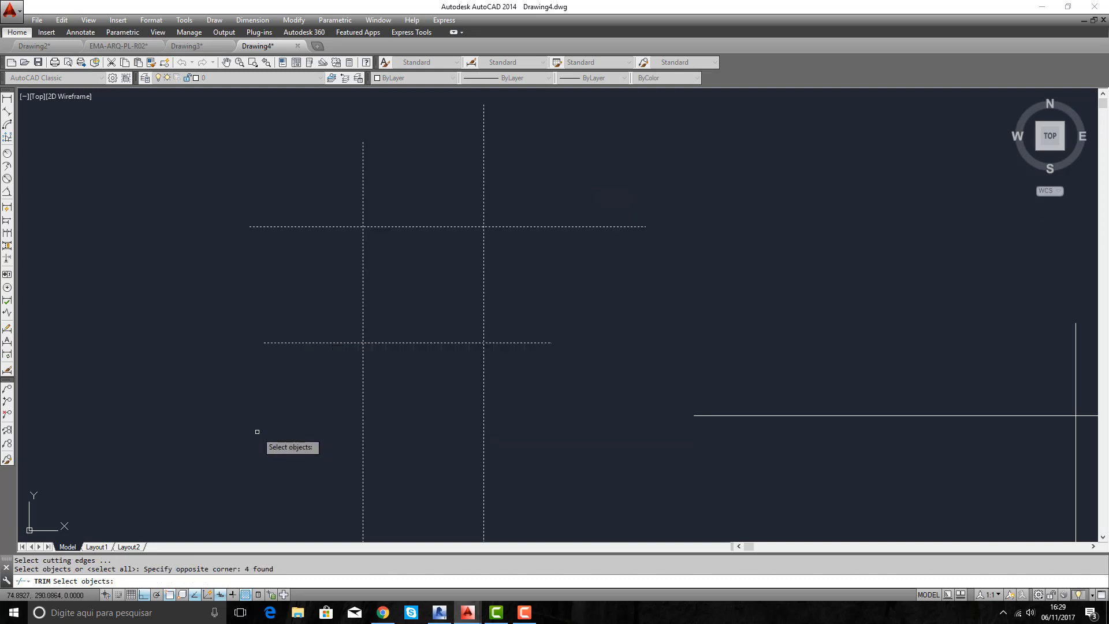
key("Return")
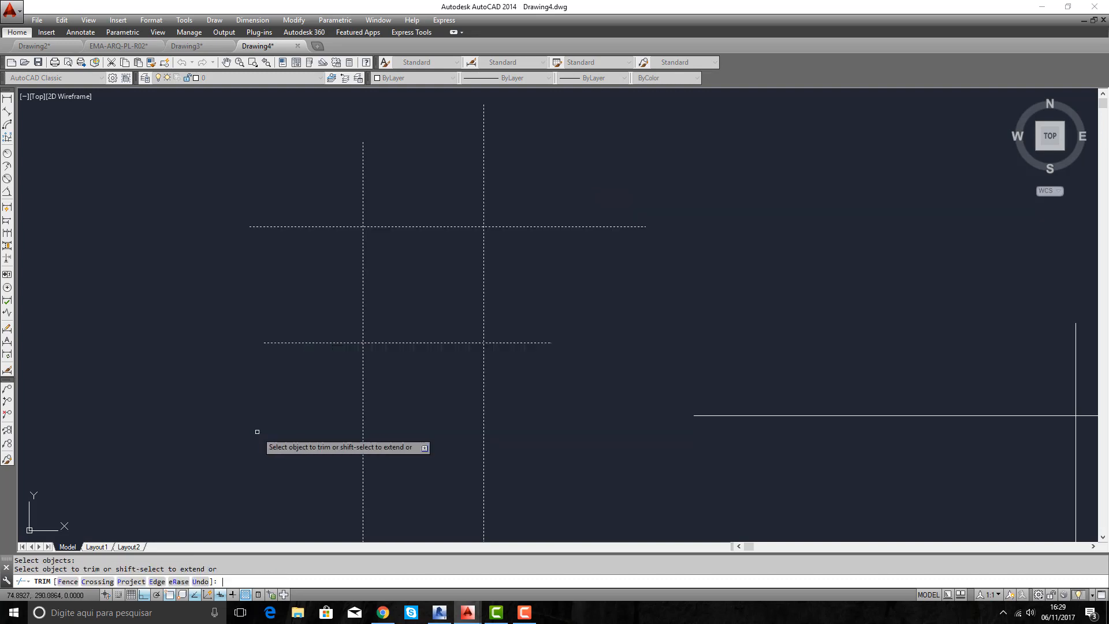
left_click(436, 225)
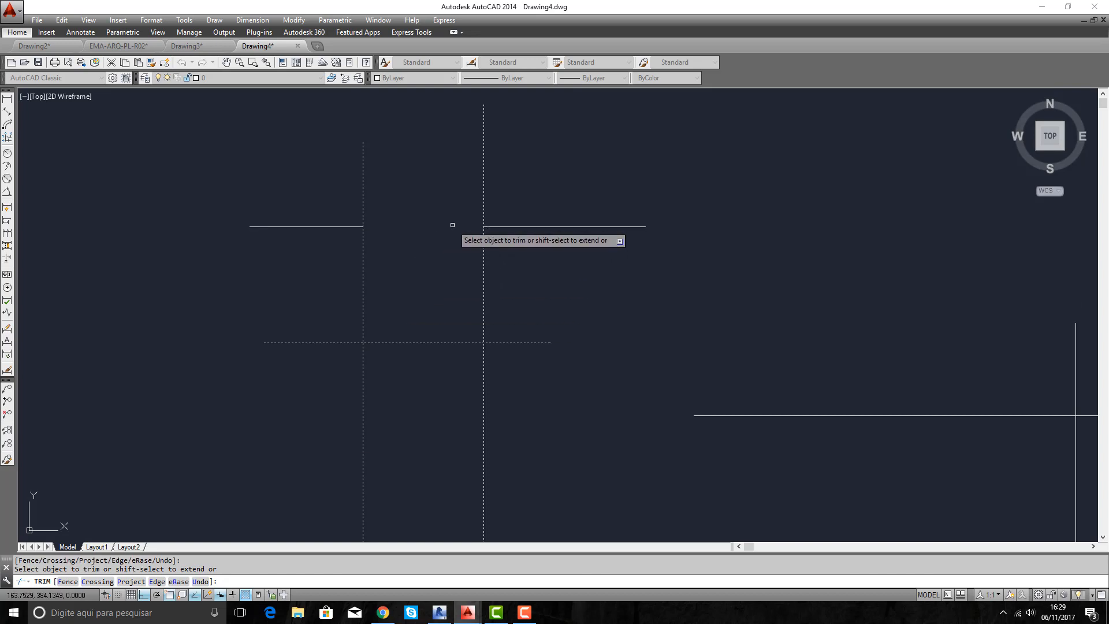
left_click(363, 259)
left_click(400, 343)
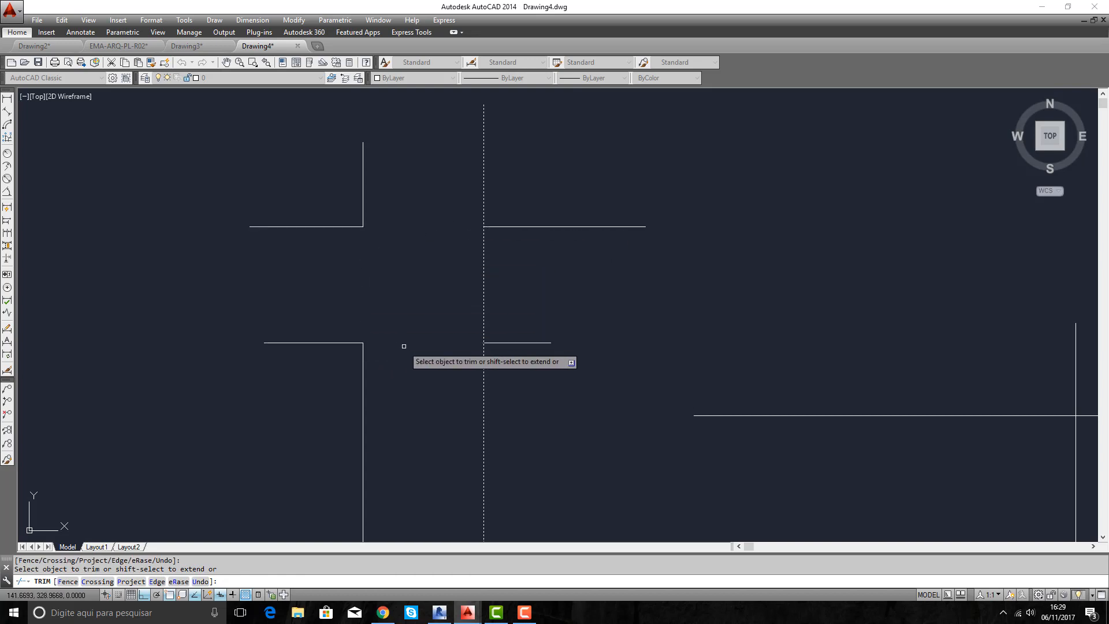
left_click(484, 286)
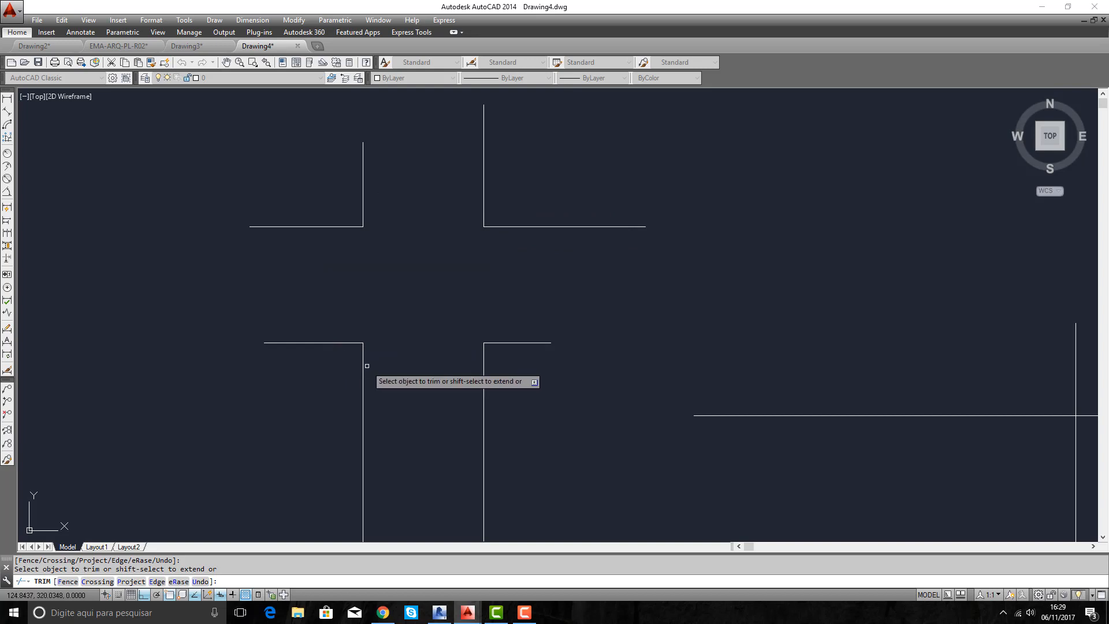
left_click(499, 340)
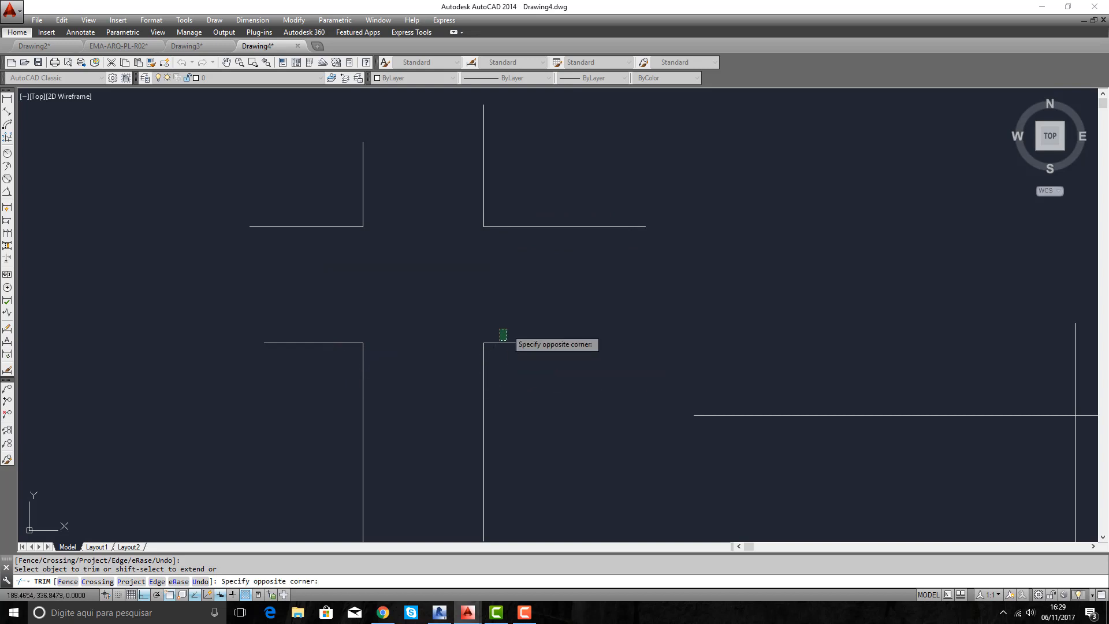
scroll(498, 273, "down", 2)
scroll(501, 300, "down", 2)
left_click(520, 269)
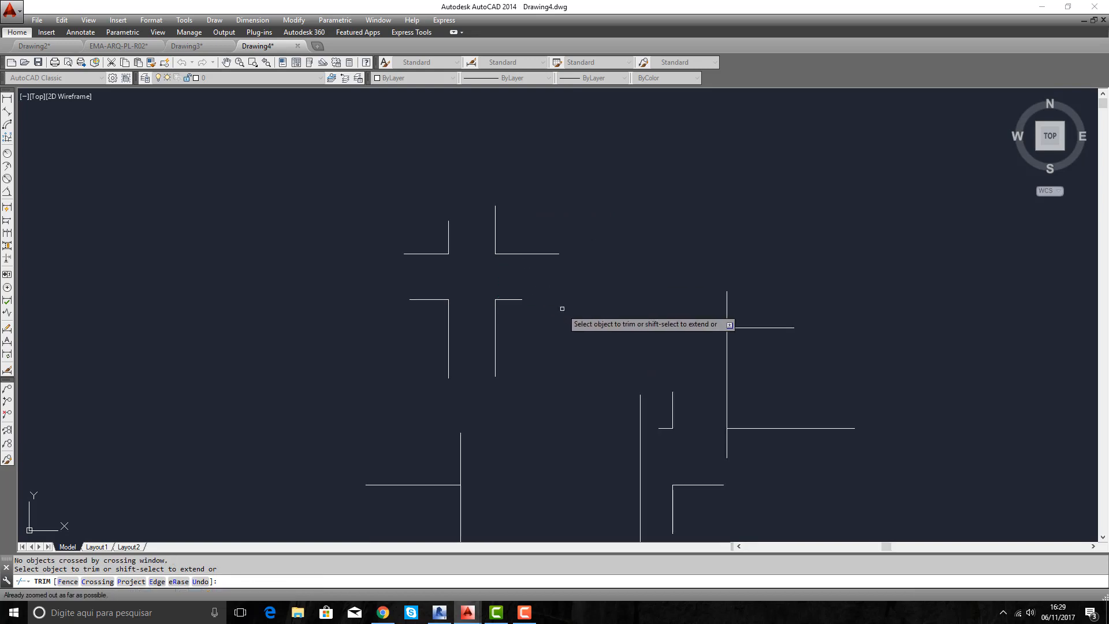
scroll(542, 279, "down", 3)
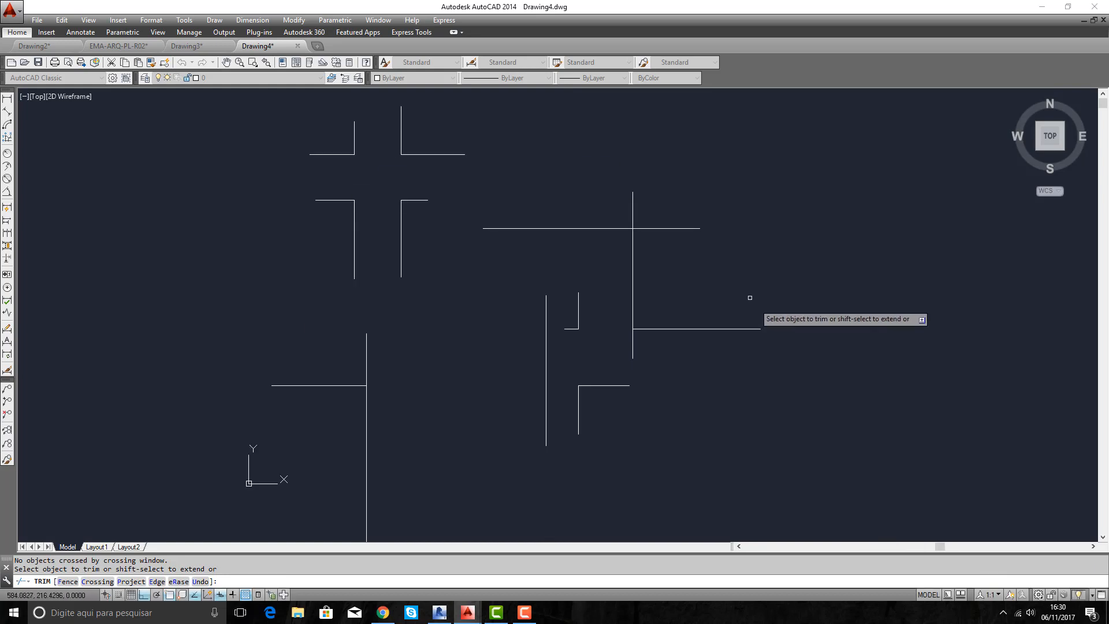
key("Escape")
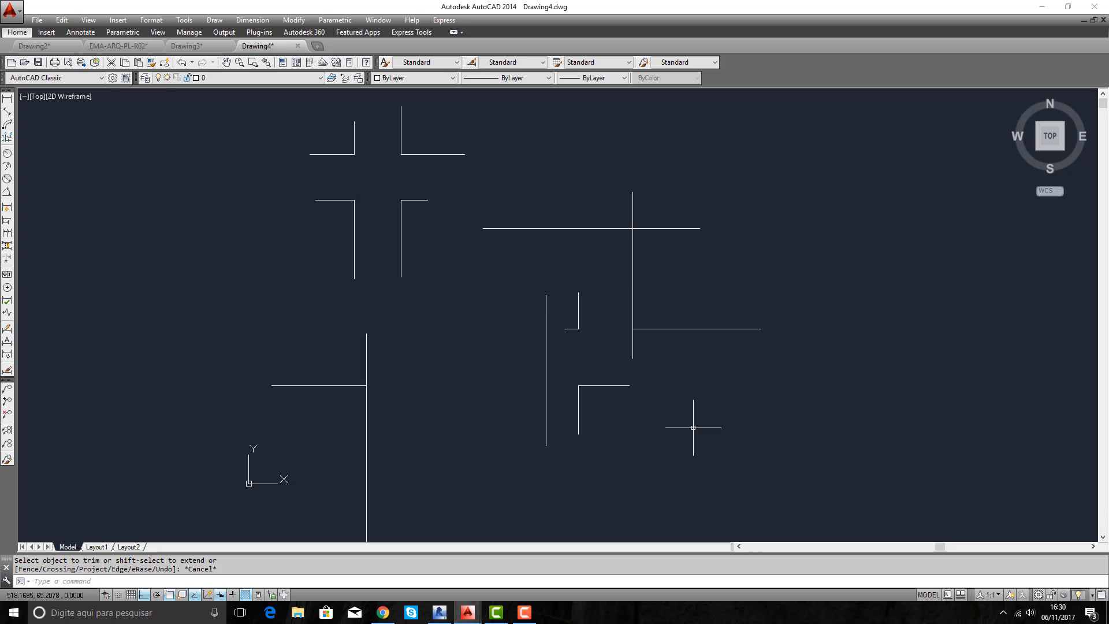
left_click(524, 613)
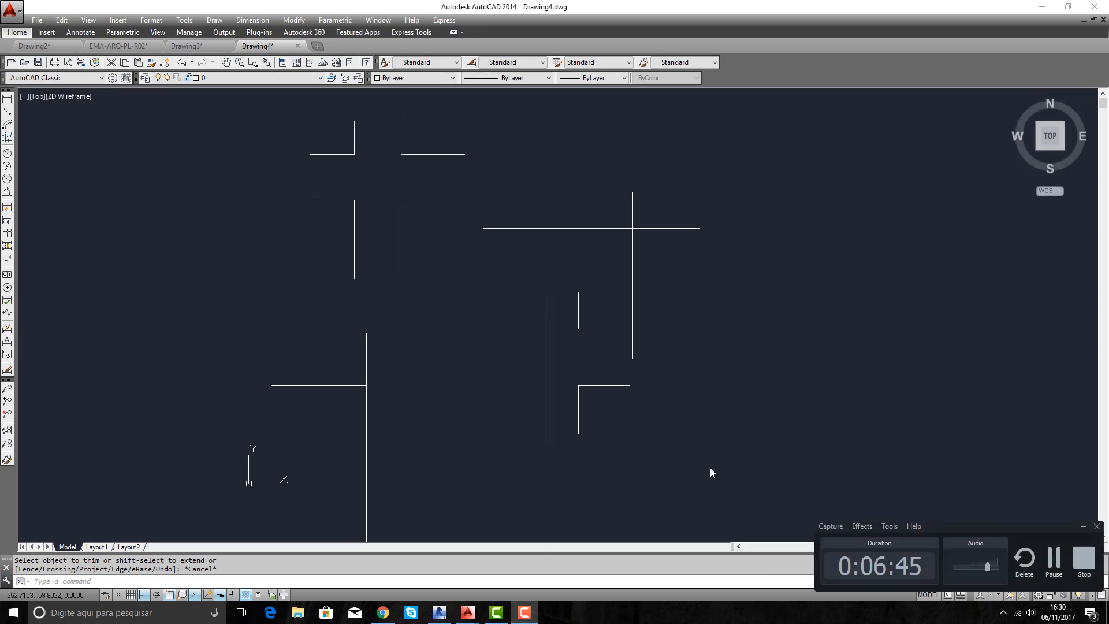